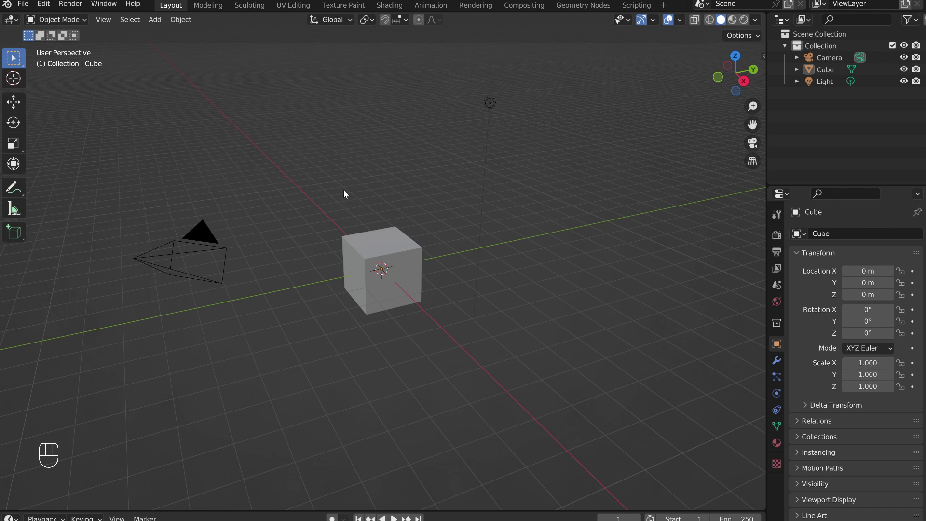
# - Delete the default camera, cube and light, leaving an empty scene
pyautogui.press('a')
pyautogui.press('x')
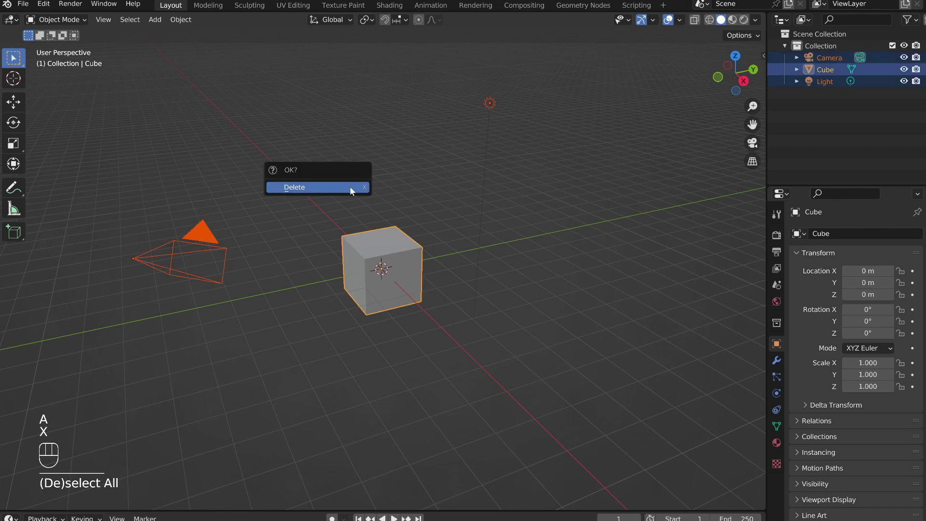
pyautogui.click(350, 188)
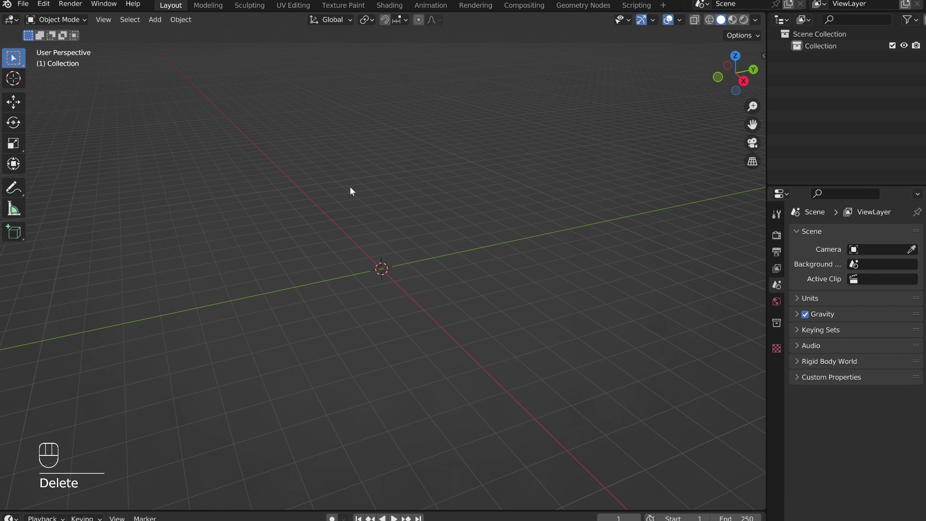
# - Add a cylinder mesh in Right Orthographic view and enter Edit Mode on it
pyautogui.click(743, 82)
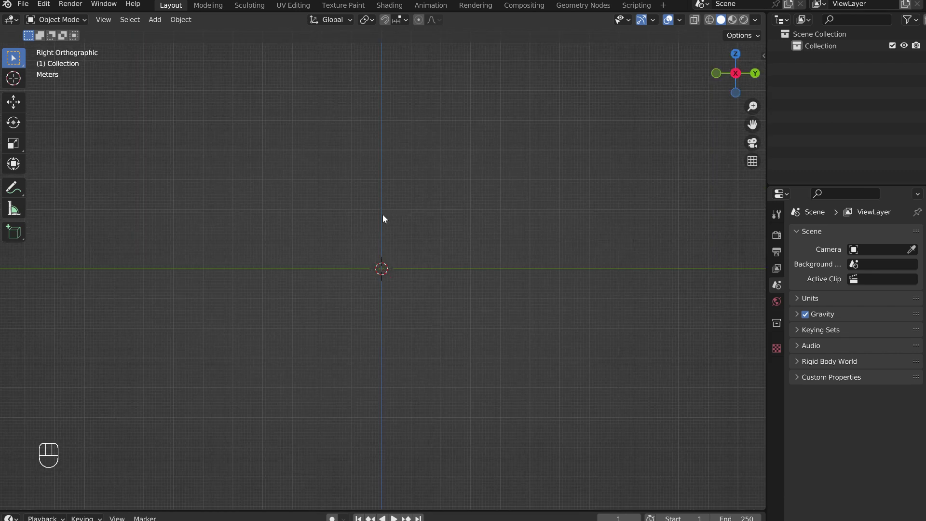
pyautogui.hotkey('shift', 'a')
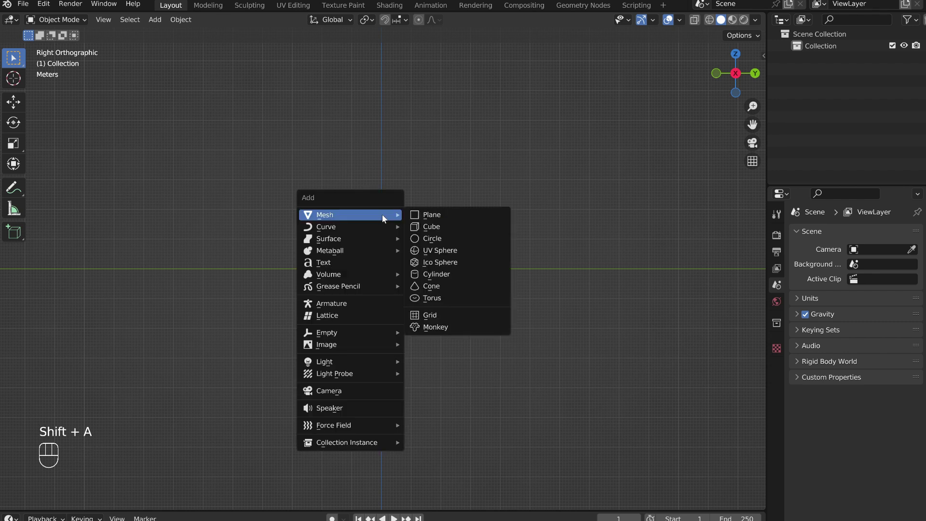
pyautogui.click(440, 276)
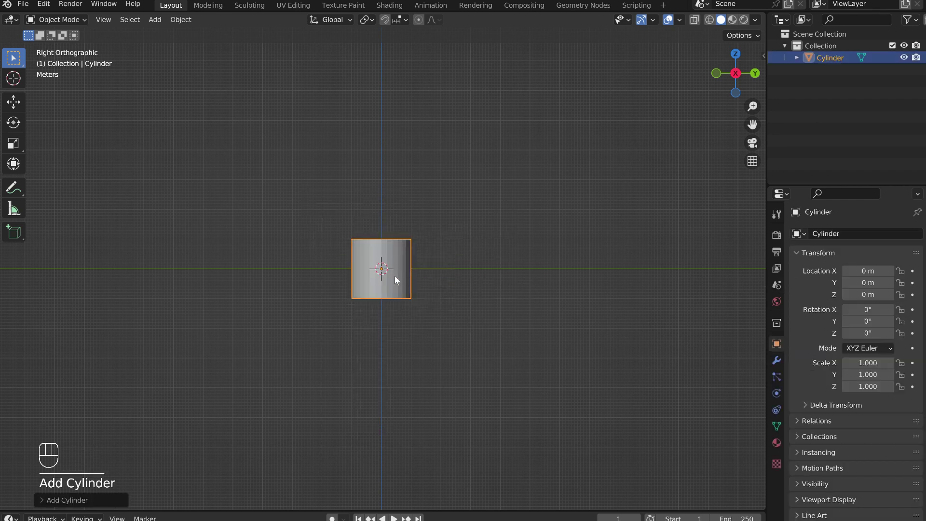
pyautogui.press('Tab')
# - Scale the whole cylinder along Z to stretch it taller
pyautogui.scroll(2, 381, 275)
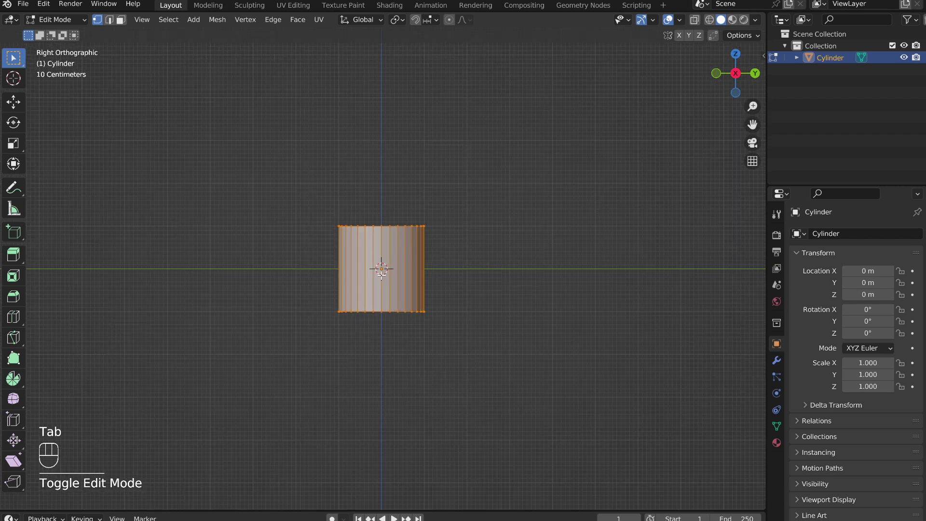
pyautogui.press('s')
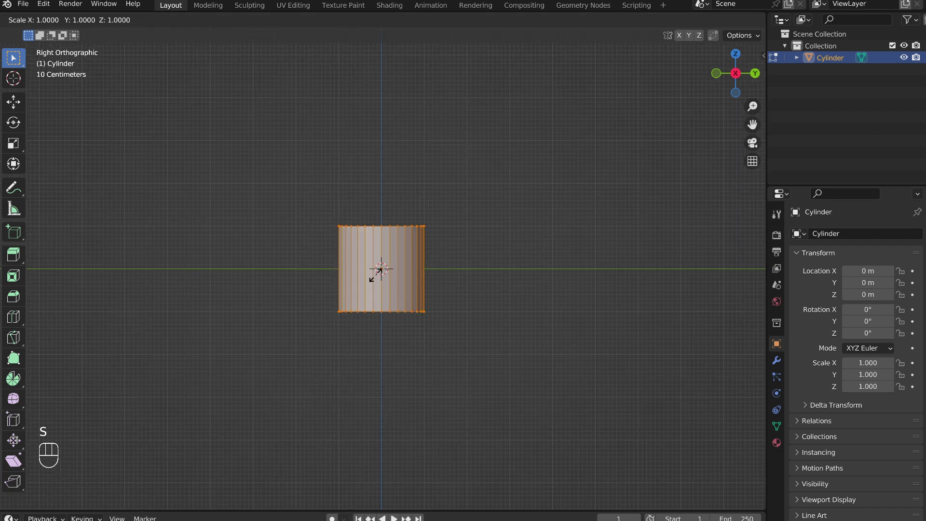
pyautogui.press('z')
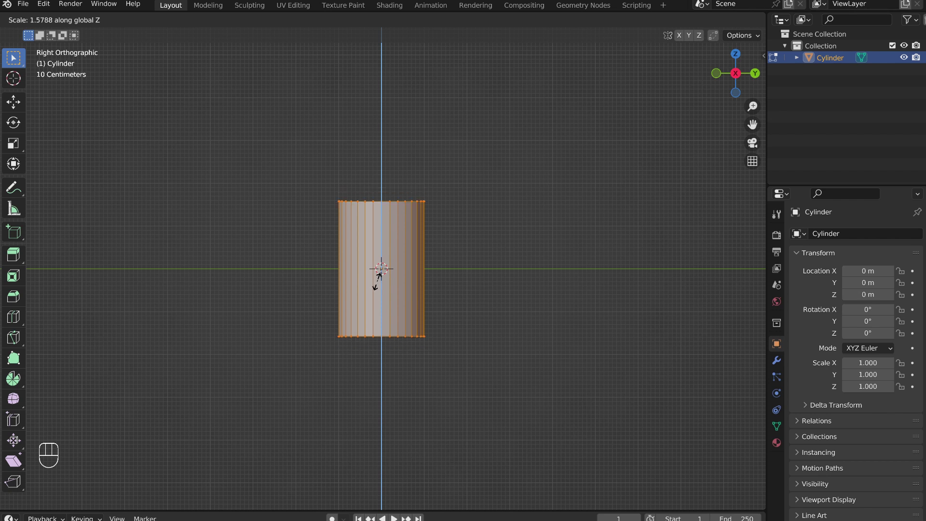
pyautogui.click(378, 279)
# - Shrink the cylinder's bottom edge loop to about 0.736 so it tapers
pyautogui.scroll(1, 365, 351)
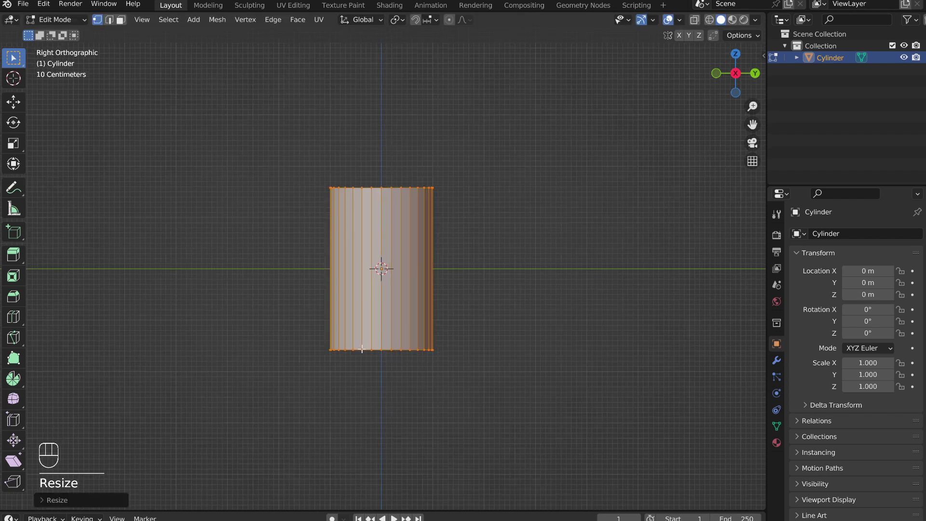
pyautogui.keyDown('alt'); pyautogui.click(366, 351); pyautogui.keyUp('alt')
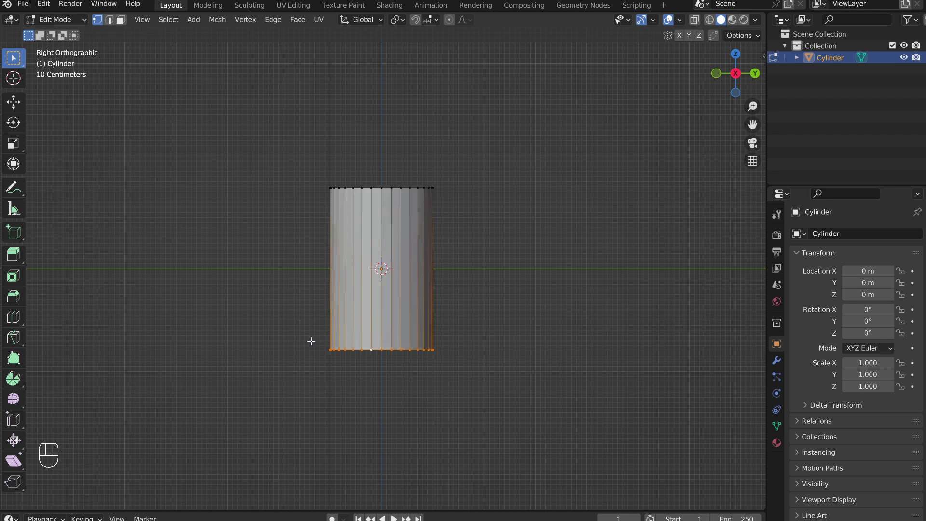
pyautogui.press('s')
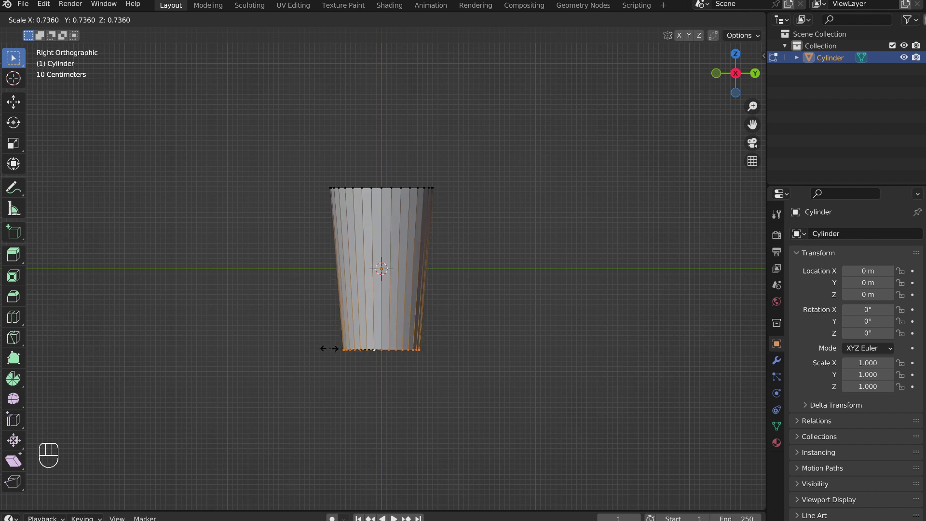
pyautogui.click(327, 348)
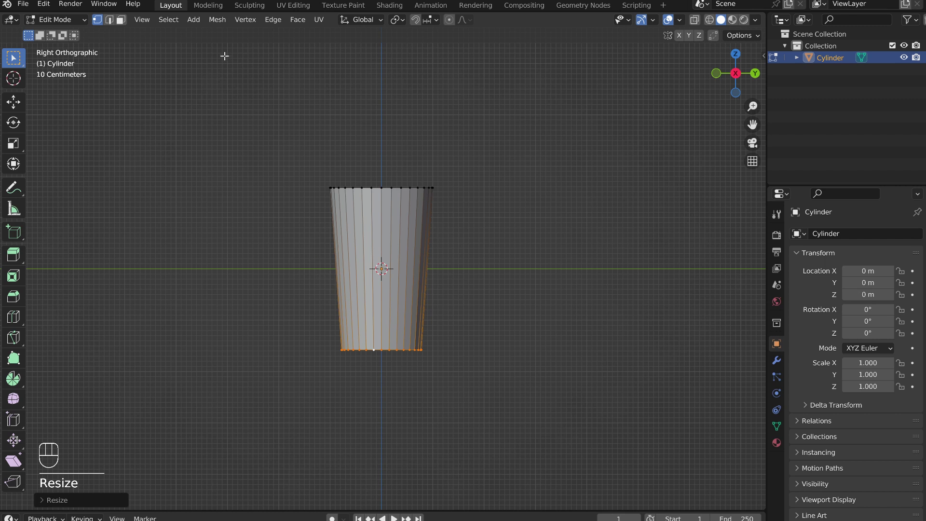
# - Delete the cylinder's top face to leave an open-topped glass shape
pyautogui.click(120, 21)
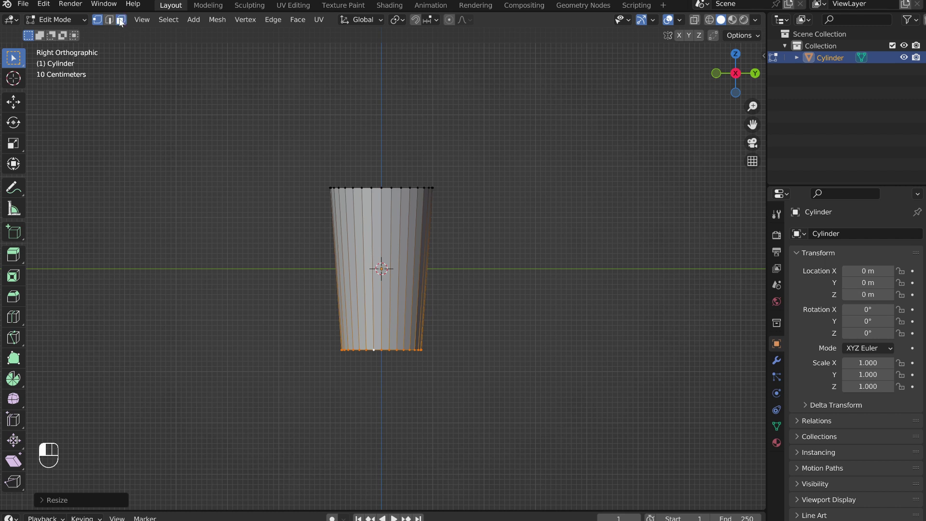
pyautogui.moveTo(296, 128); pyautogui.dragTo(307, 193, button='middle')
pyautogui.click(384, 206)
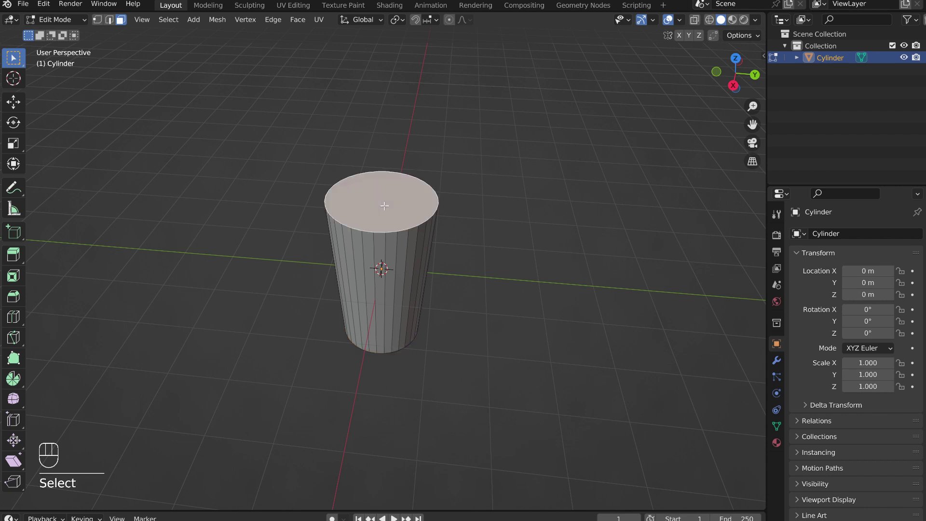
pyautogui.press('x')
pyautogui.click(378, 207)
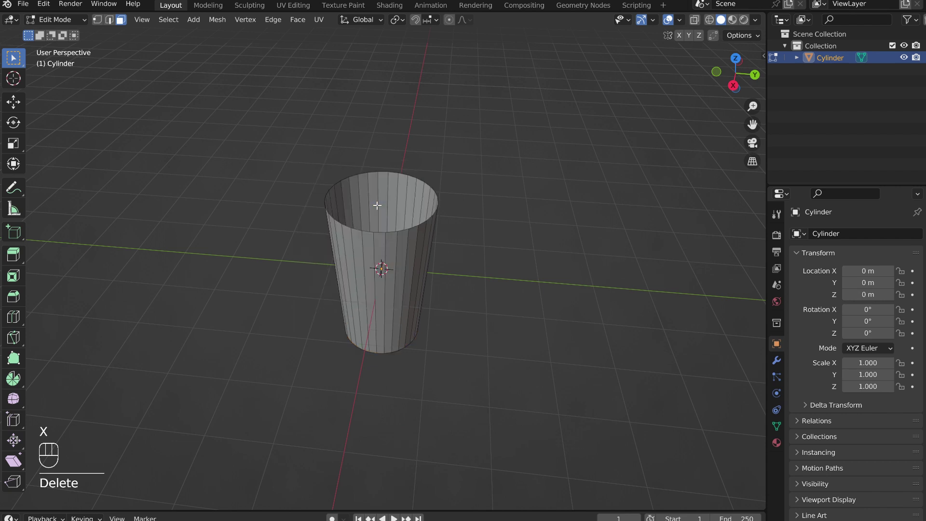
pyautogui.click(777, 362)
pyautogui.click(826, 235)
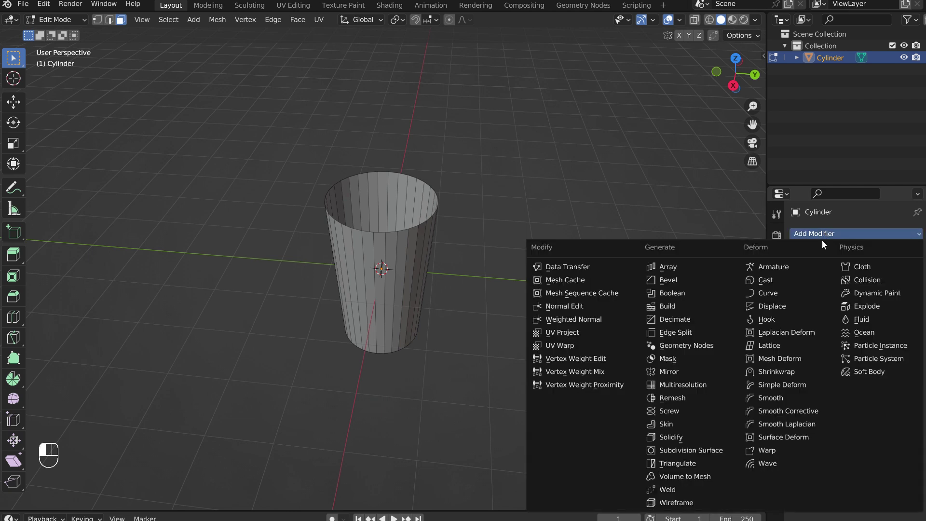
# - Add a Solidify modifier with 0.05 m thickness and apply it in Object Mode
pyautogui.click(695, 442)
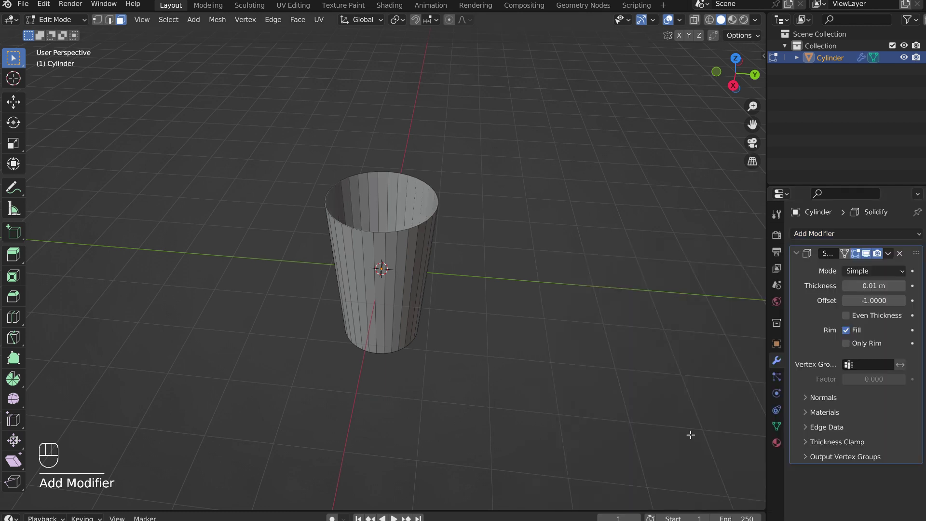
pyautogui.moveTo(874, 286); pyautogui.dragTo(877, 285)
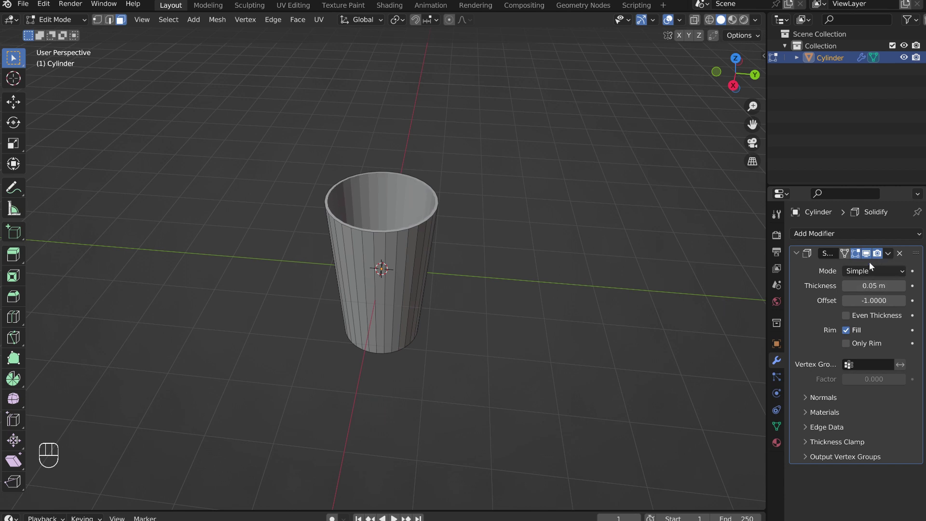
pyautogui.press('Tab')
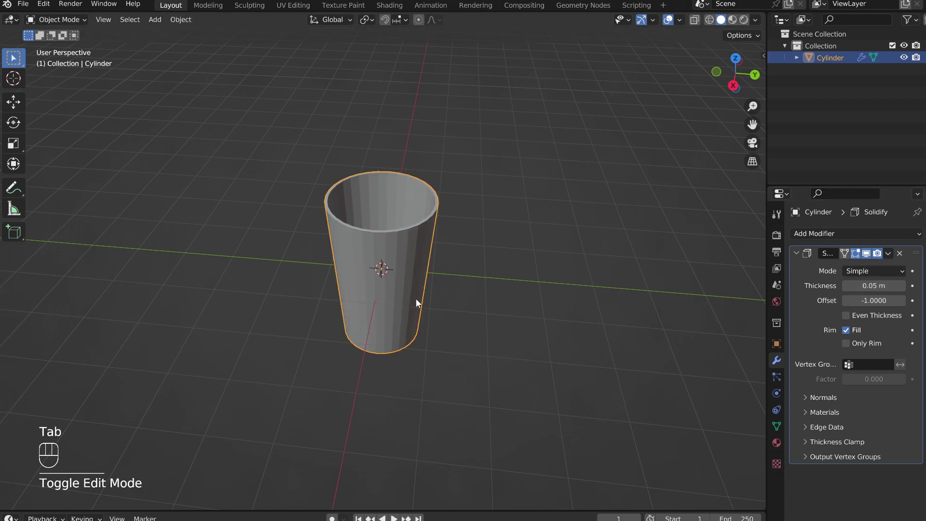
pyautogui.click(885, 255)
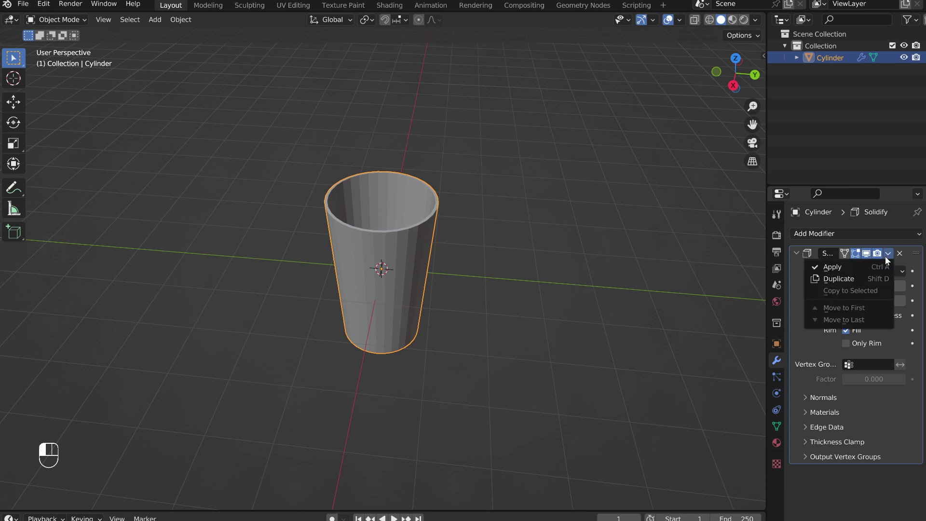
pyautogui.click(856, 264)
# - Bevel the glass's inner bottom face into a rounded multi-segment floor, using X-ray side view
pyautogui.press('Tab')
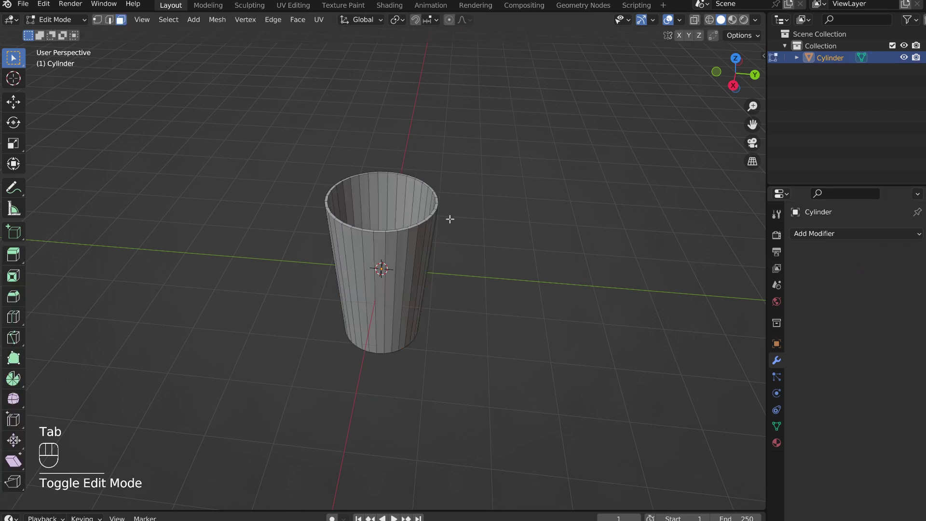
pyautogui.scroll(3, 370, 233)
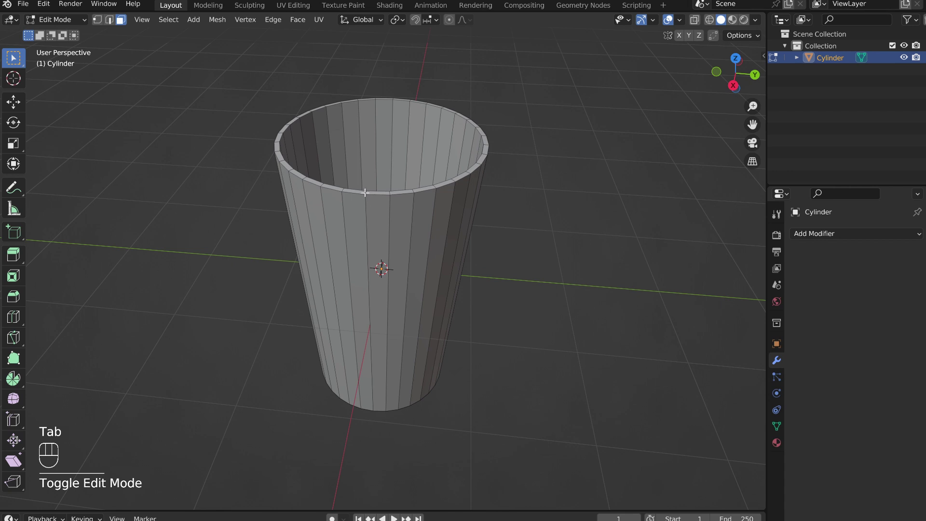
pyautogui.moveTo(365, 193); pyautogui.dragTo(373, 246, button='middle')
pyautogui.click(366, 256)
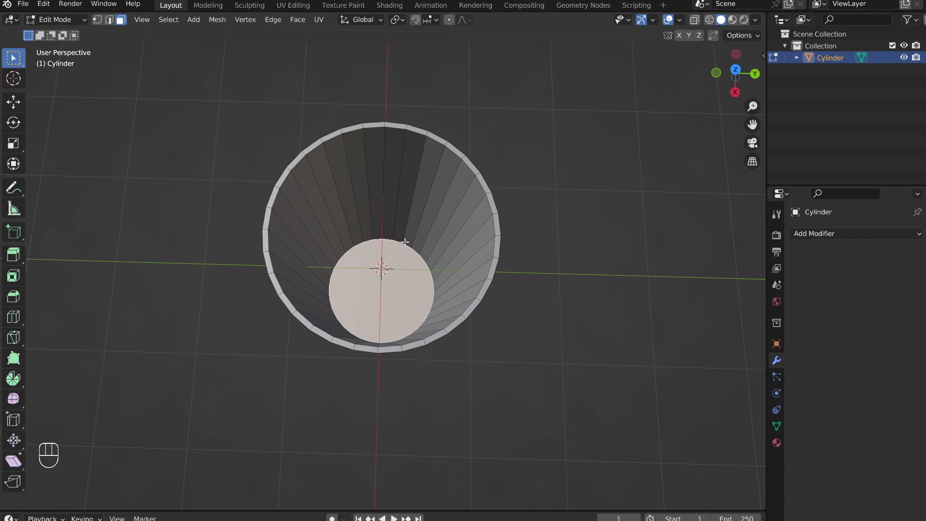
pyautogui.click(709, 19)
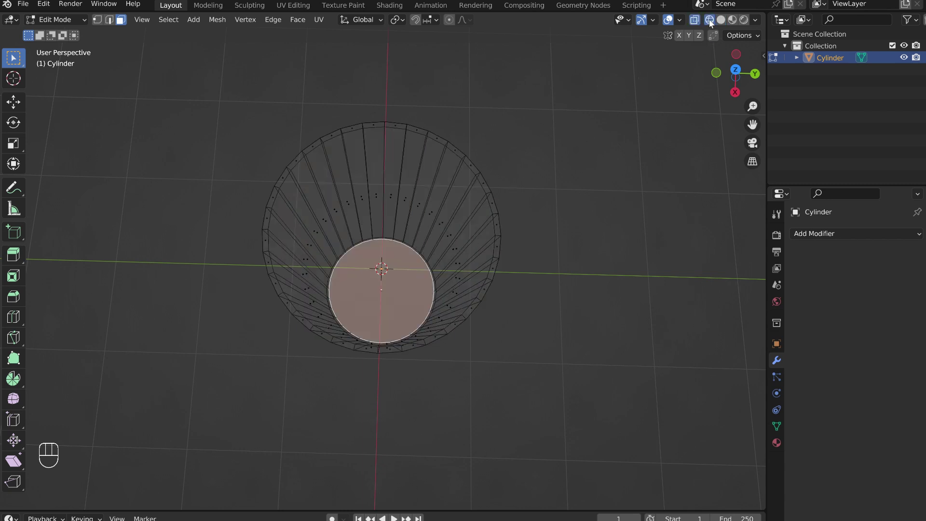
pyautogui.click(735, 93)
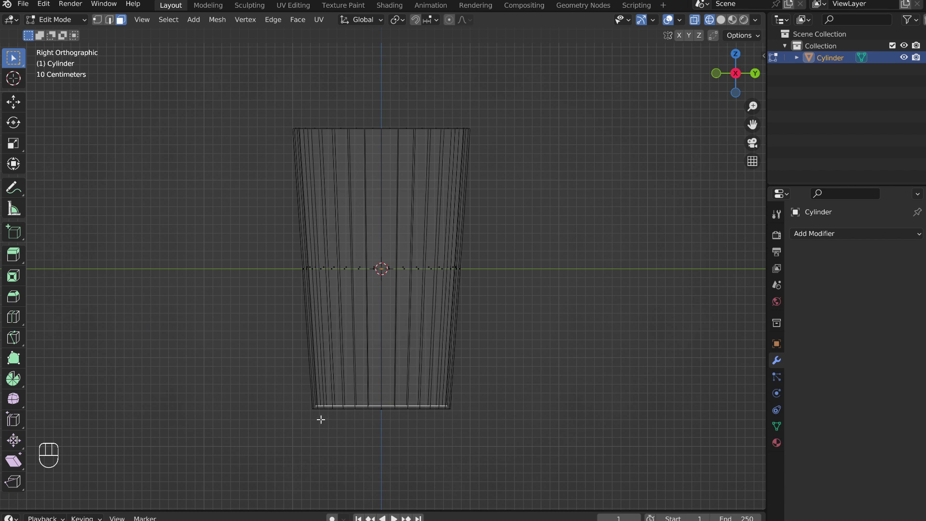
pyautogui.press('ctrl')
pyautogui.hotkey('ctrl', 'b')
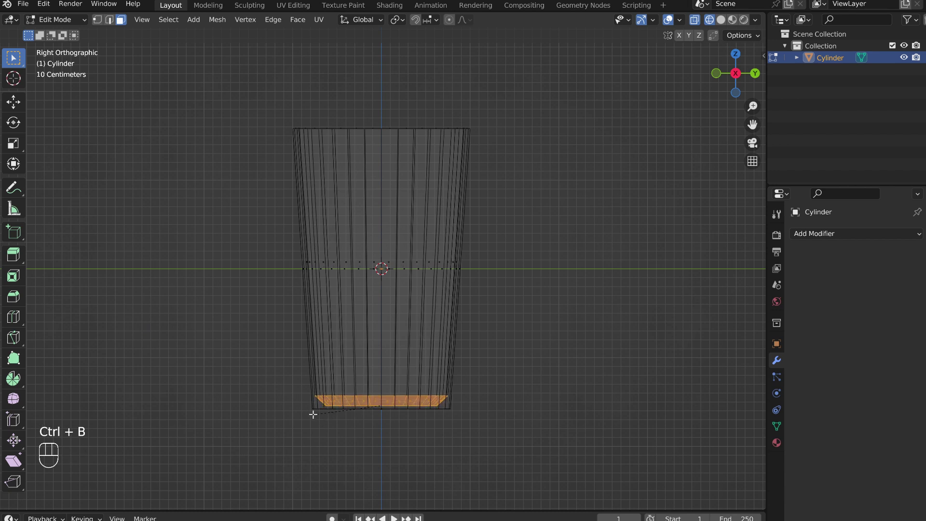
pyautogui.scroll(8, 294, 395)
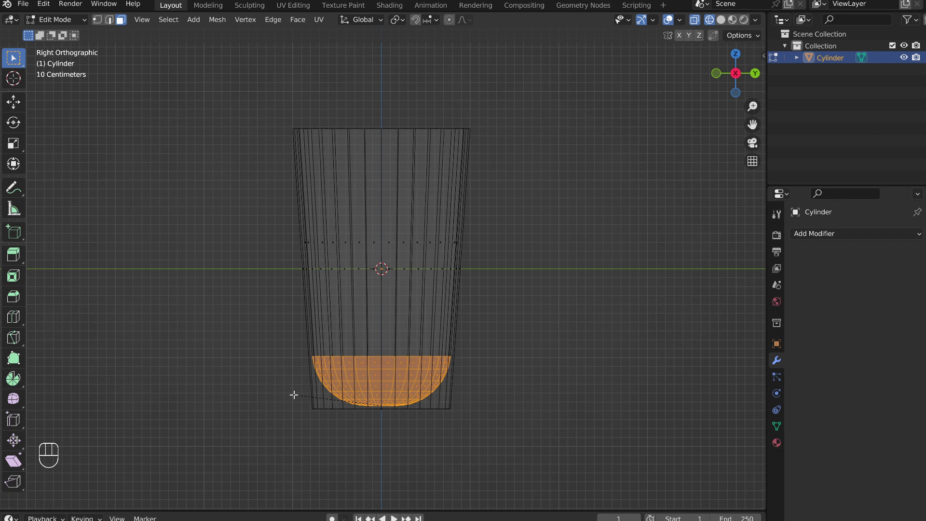
pyautogui.click(295, 395)
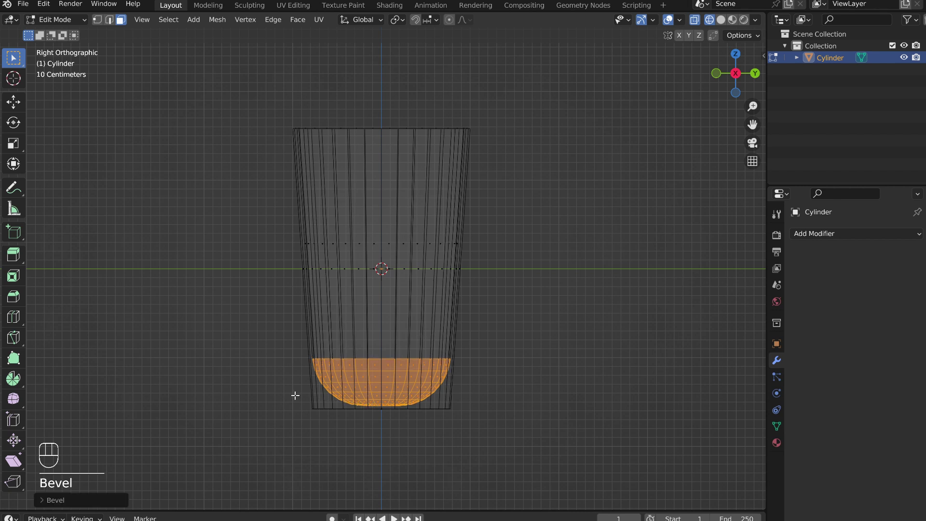
# - Raise the inner bowl along Z, scale it to 0.8793, and select the outer bottom edge loop
pyautogui.press('g')
pyautogui.press('z')
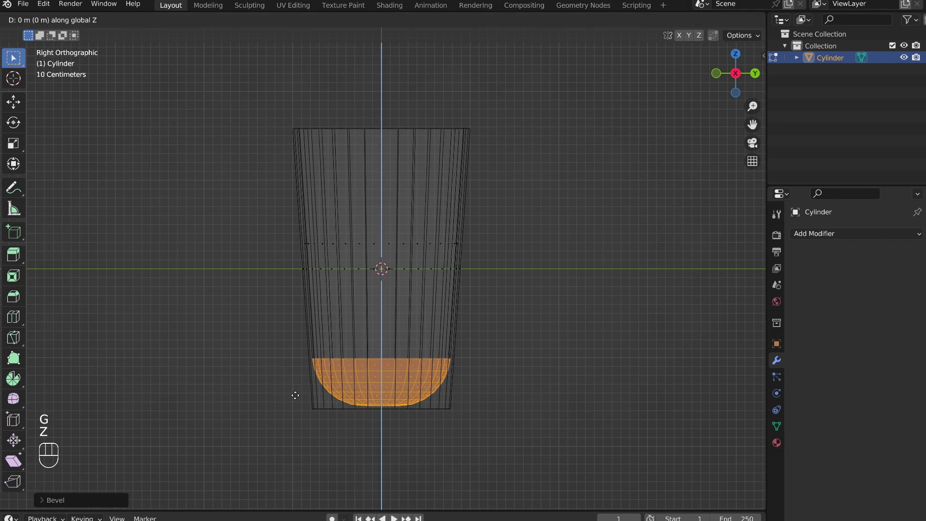
pyautogui.click(295, 381)
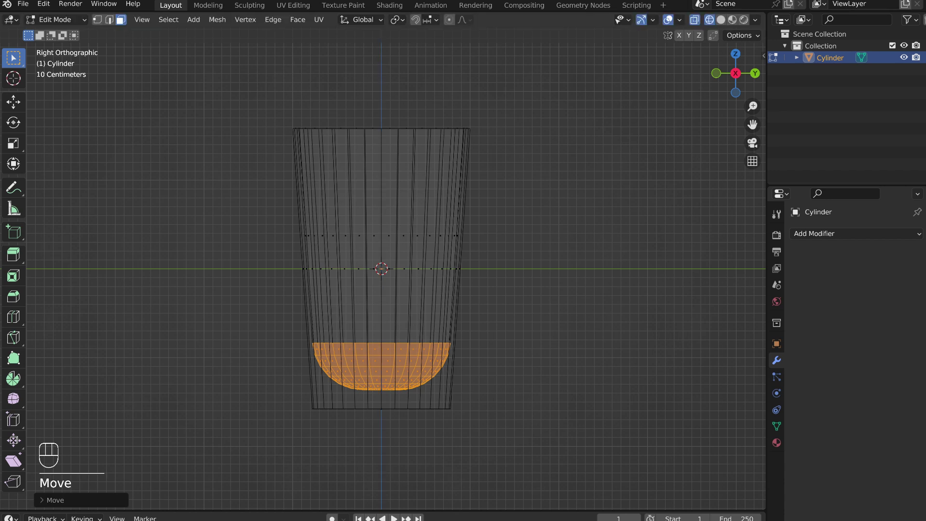
pyautogui.press('s')
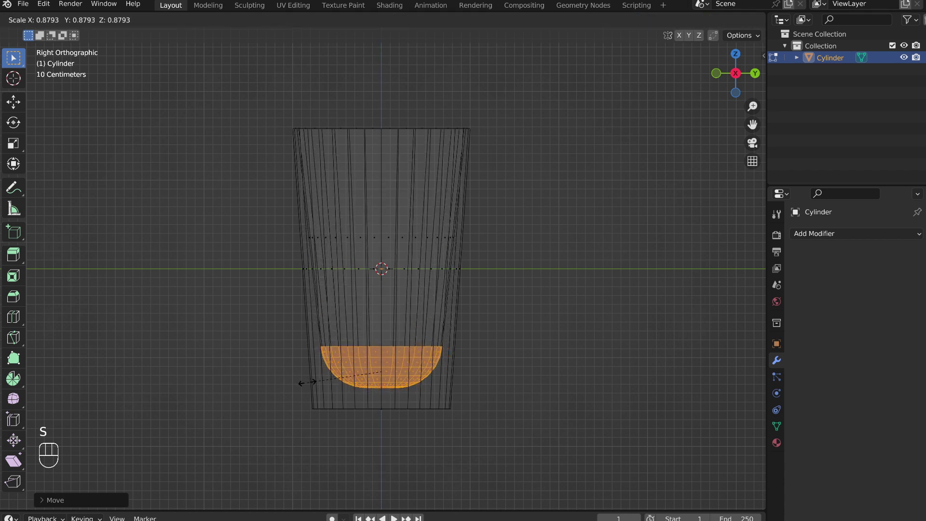
pyautogui.click(306, 383)
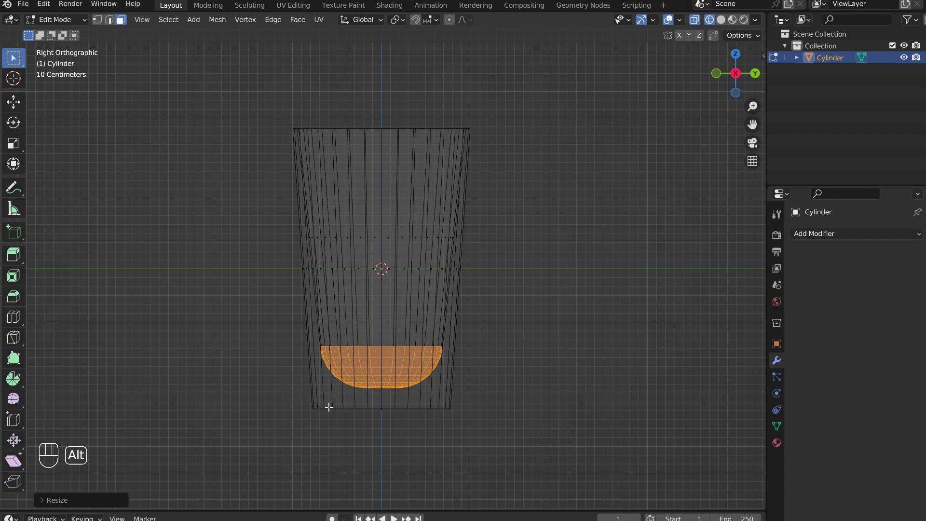
pyautogui.click(110, 20)
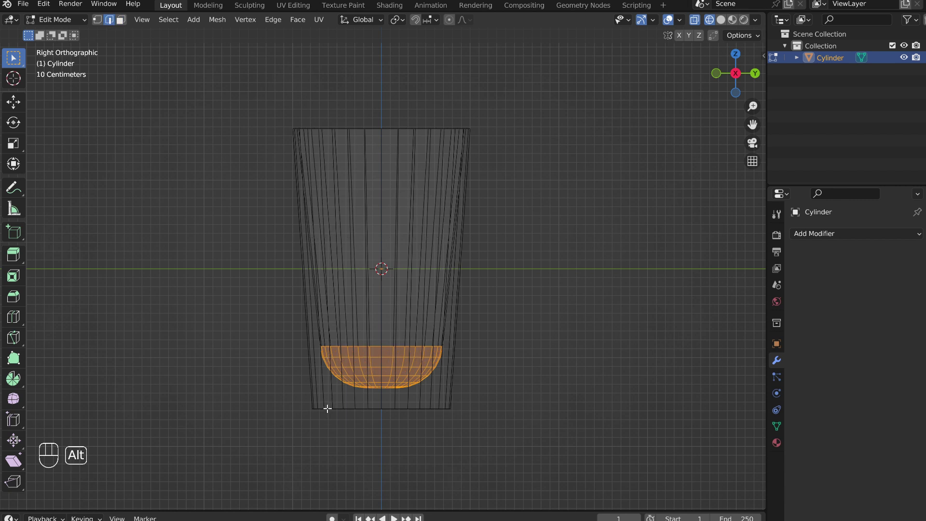
pyautogui.keyDown('alt'); pyautogui.click(328, 409); pyautogui.keyUp('alt')
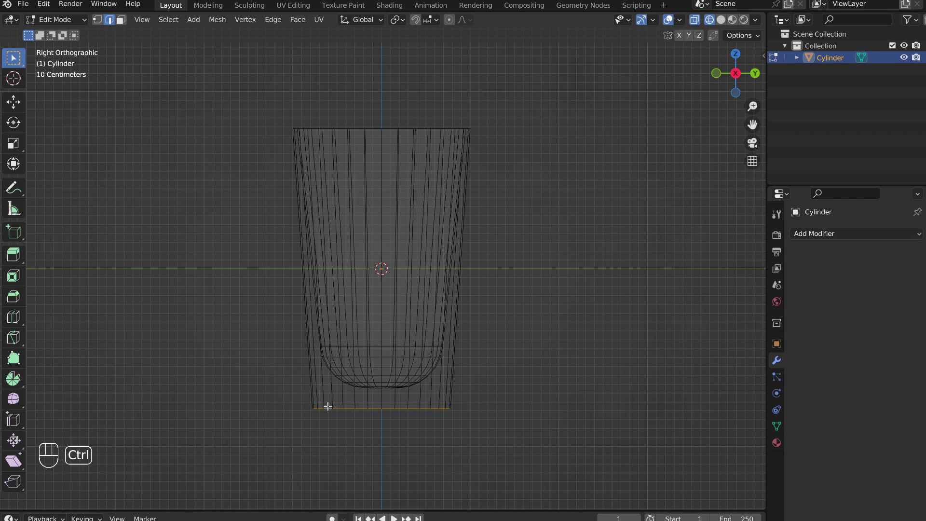
# - Bevel the outer bottom edge loop into a soft rim and return to Solid shading
pyautogui.hotkey('ctrl', 'b')
pyautogui.scroll(3, 322, 406)
pyautogui.click(316, 407)
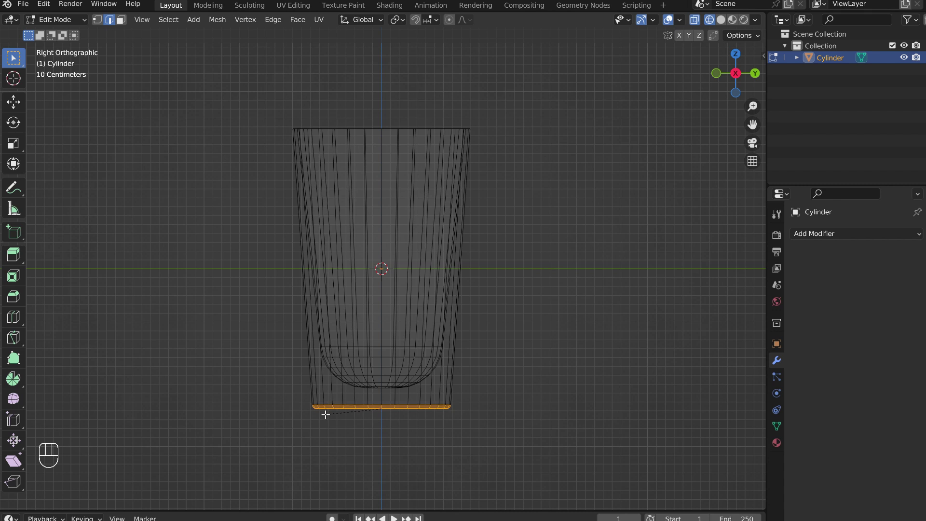
pyautogui.click(326, 414)
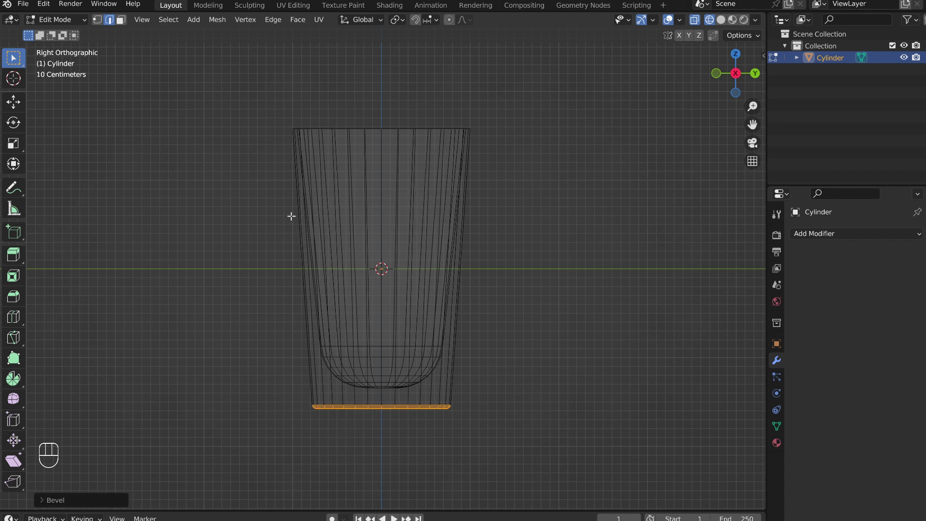
pyautogui.click(721, 20)
pyautogui.moveTo(536, 152); pyautogui.dragTo(484, 205, button='middle')
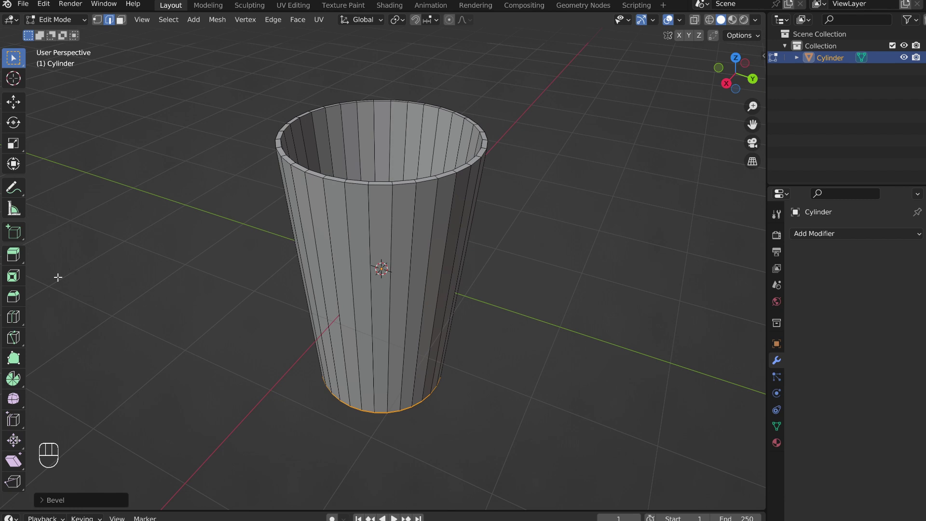
# - Add a loop cut and slide it up just below the glass's inner rim
pyautogui.click(12, 324)
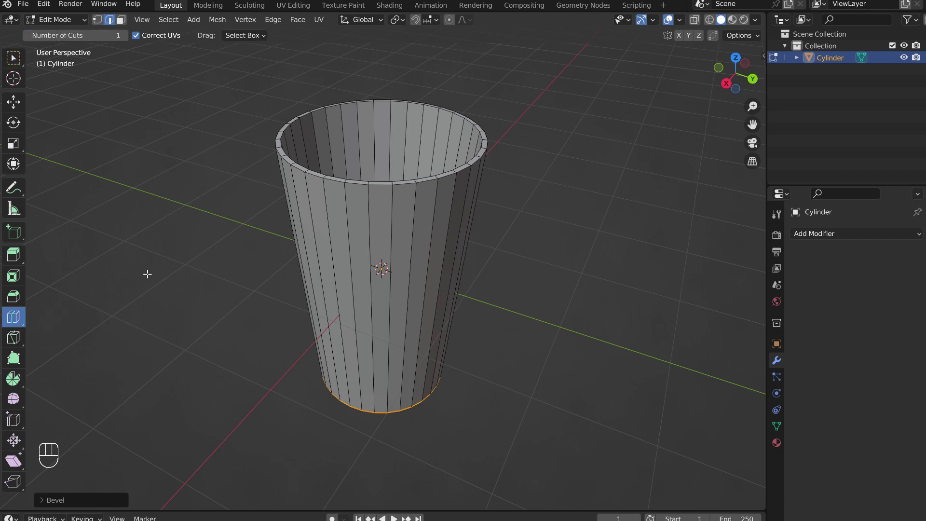
pyautogui.moveTo(332, 256); pyautogui.dragTo(322, 147)
pyautogui.press('g')
pyautogui.press('g')
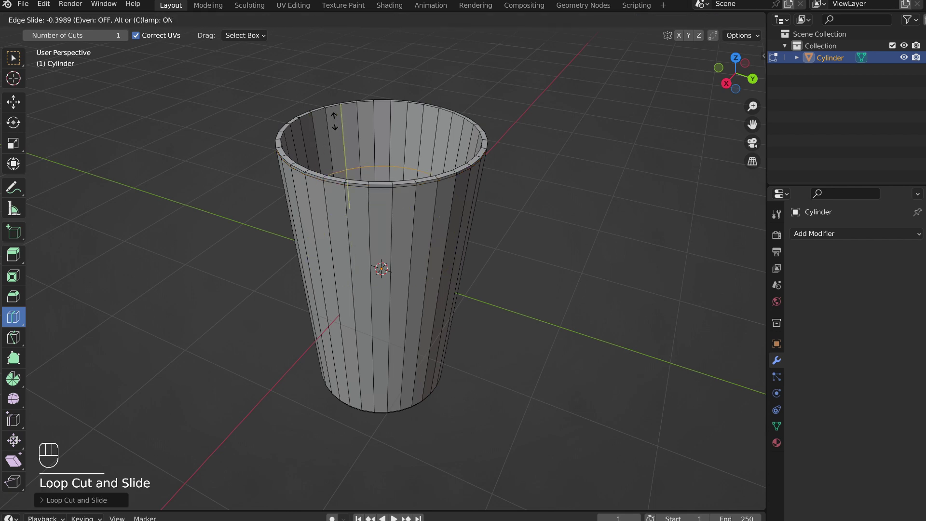
pyautogui.rightClick(313, 70)
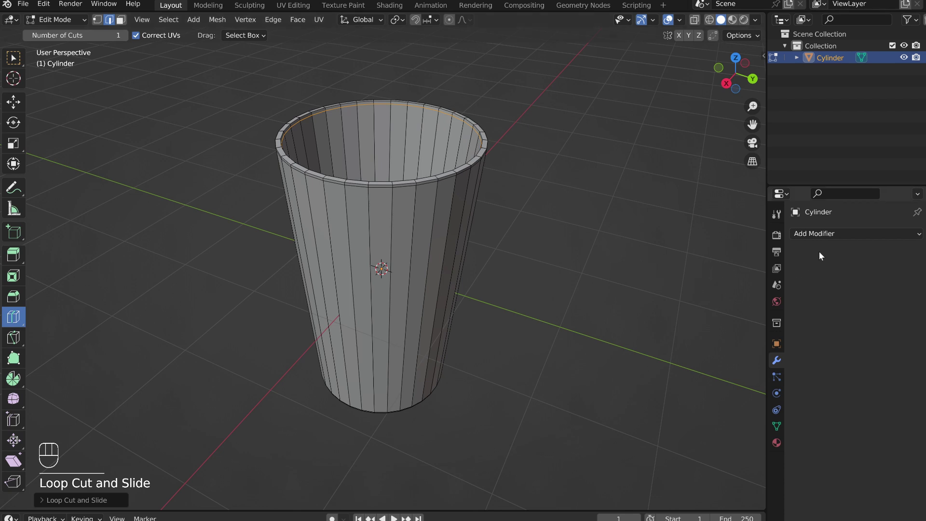
# - Add a Subdivision Surface modifier at level 2 and apply it permanently
pyautogui.click(821, 233)
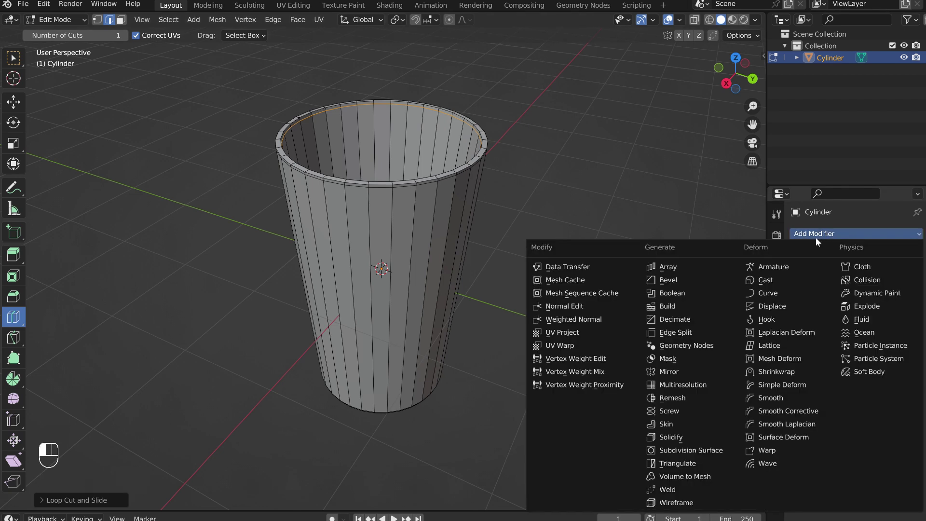
pyautogui.click(699, 448)
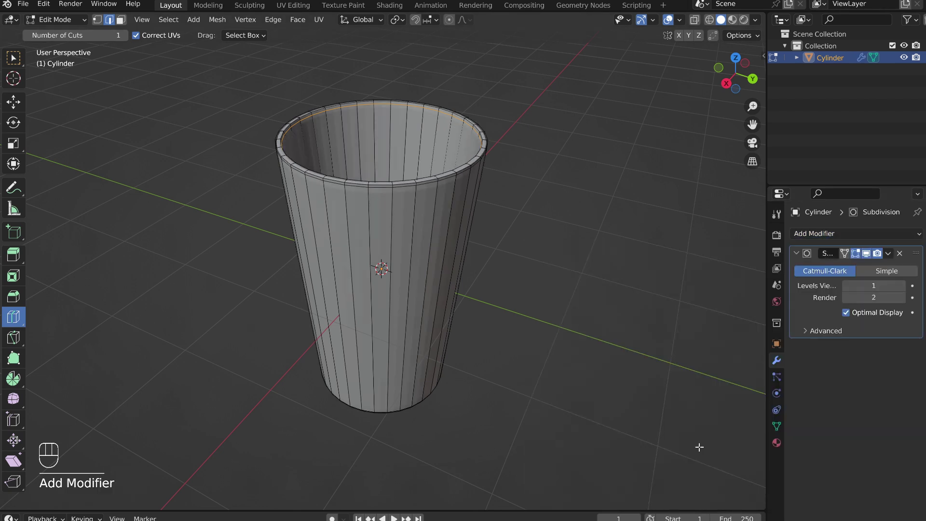
pyautogui.click(902, 286)
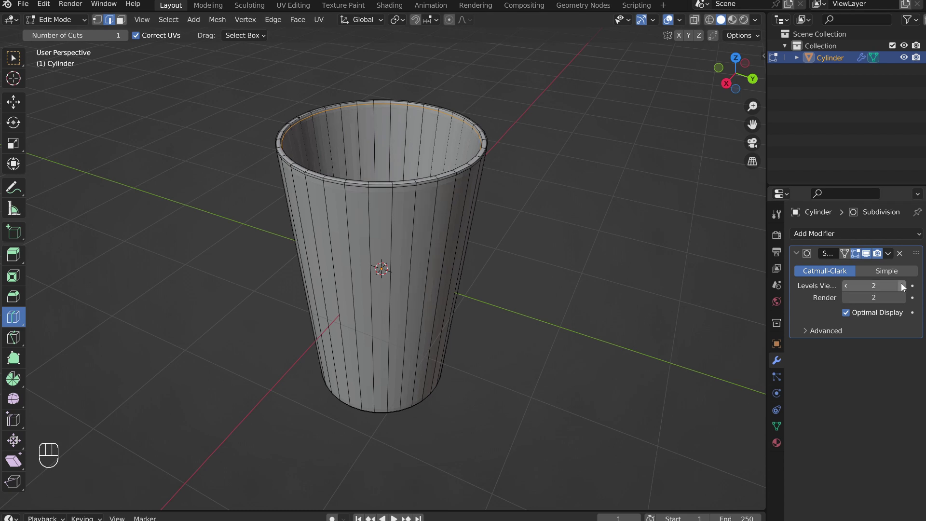
pyautogui.press('Tab')
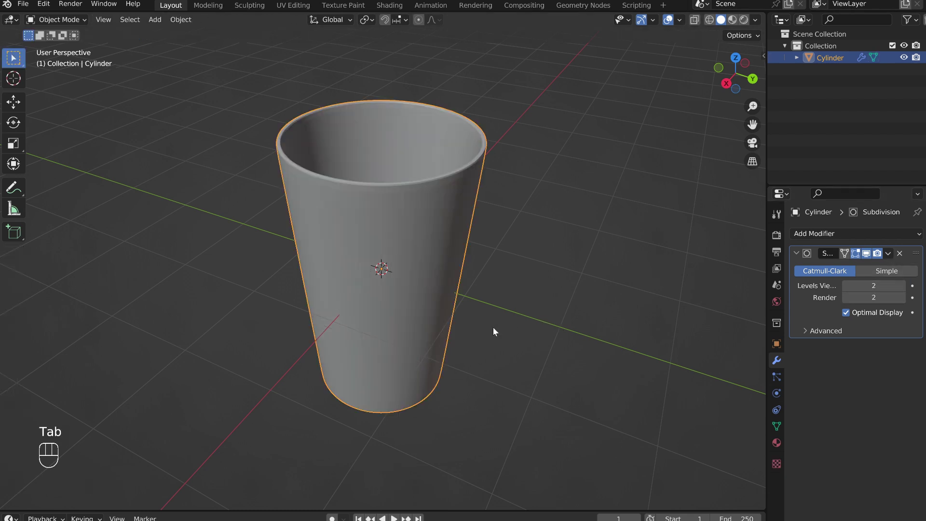
pyautogui.moveTo(487, 326); pyautogui.dragTo(544, 324, button='middle')
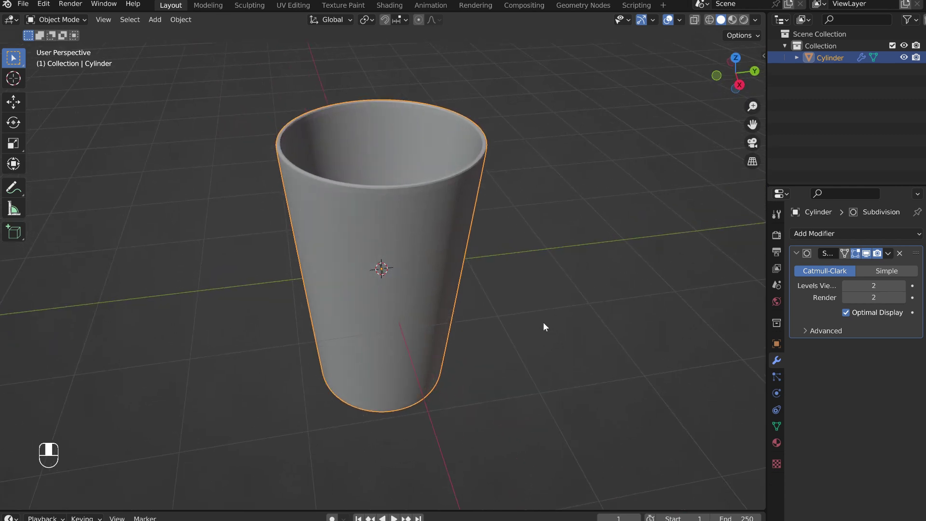
pyautogui.click(888, 254)
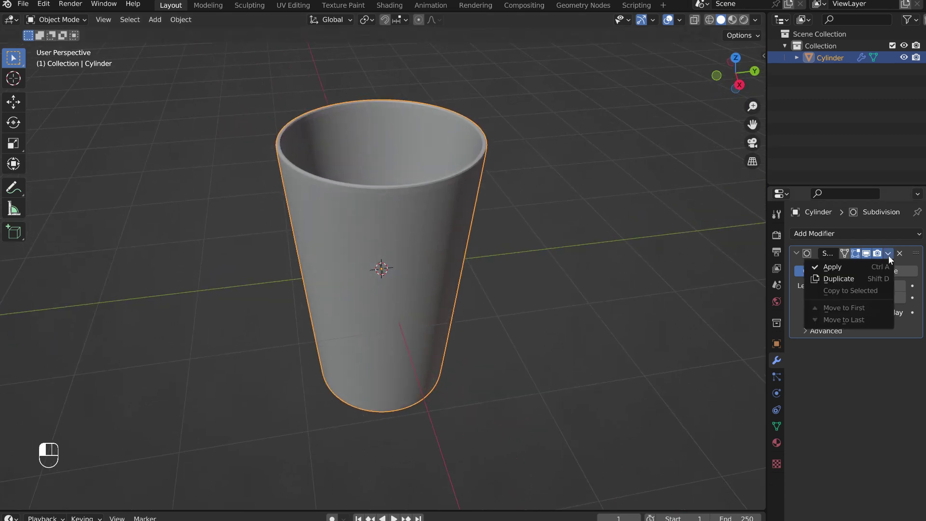
pyautogui.click(854, 267)
# - Apply Shade Smooth to the glass and deselect it
pyautogui.rightClick(419, 215)
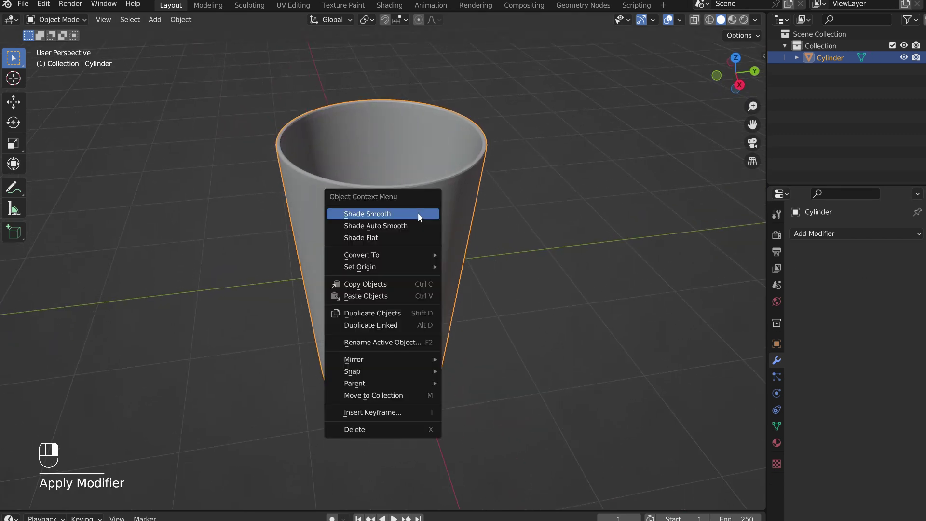
pyautogui.click(417, 213)
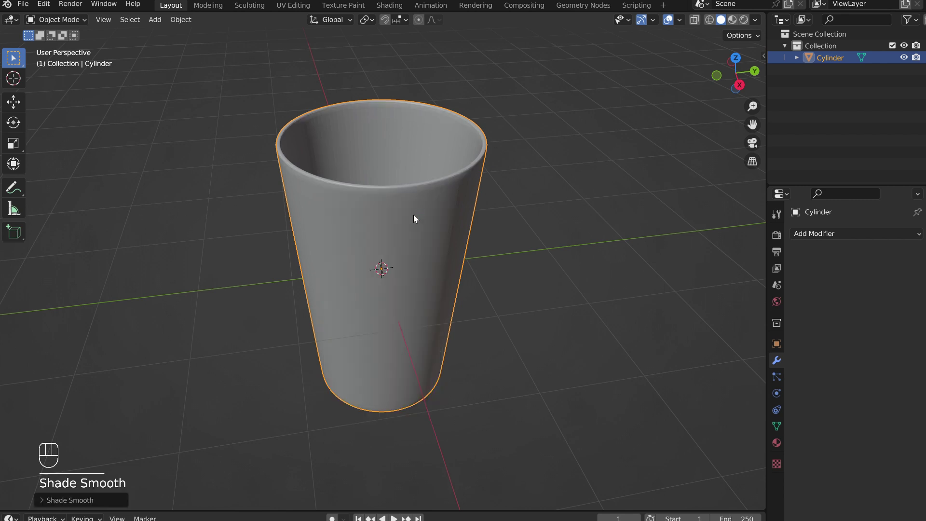
pyautogui.moveTo(413, 214); pyautogui.dragTo(465, 198, button='middle')
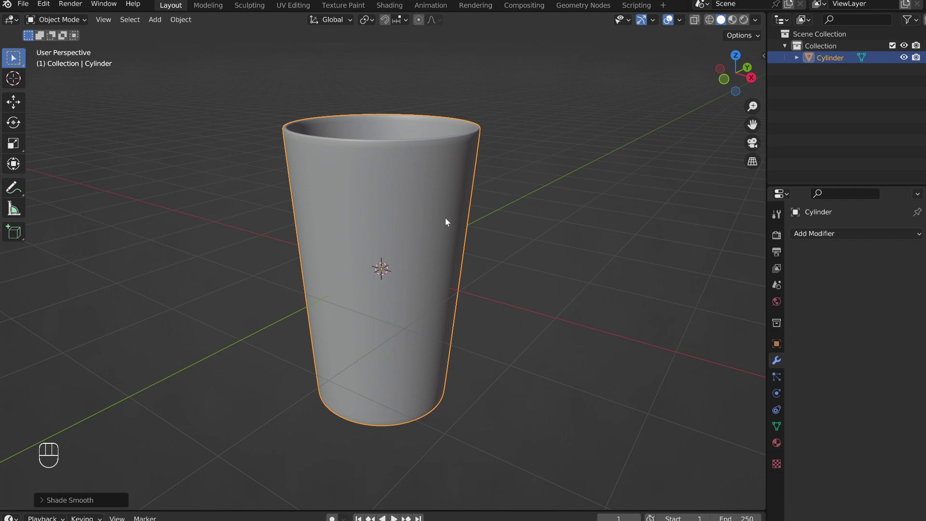
pyautogui.scroll(-1, 400, 179)
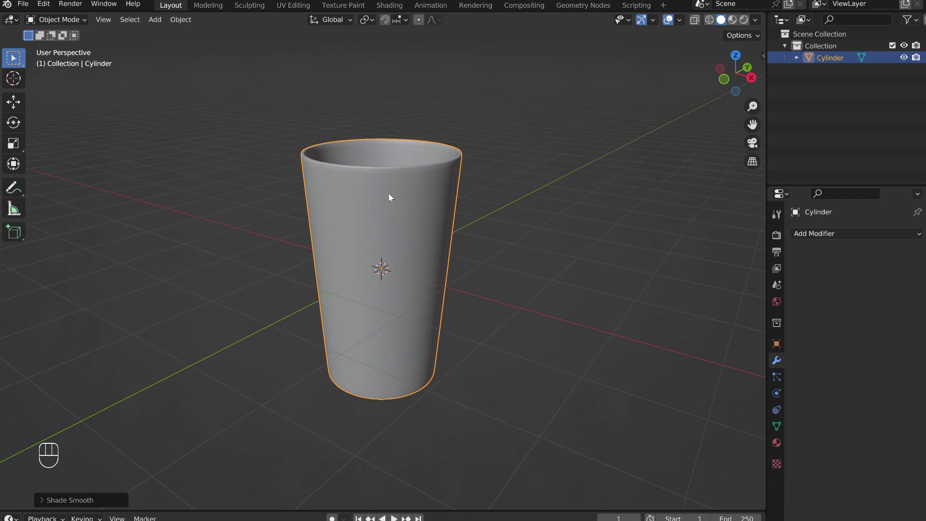
pyautogui.click(646, 300)
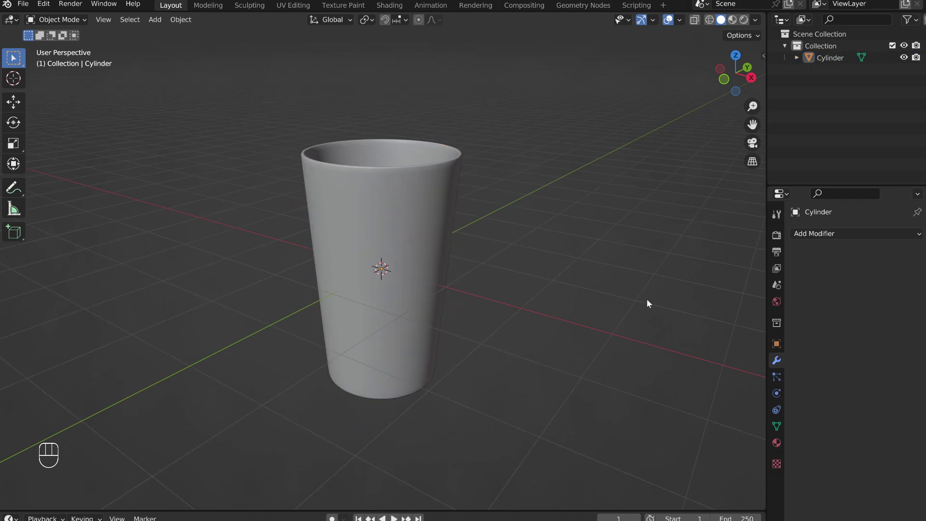
# - Plug an Environment Texture loaded with hotel_room_1k.exr into the World Color
pyautogui.click(777, 301)
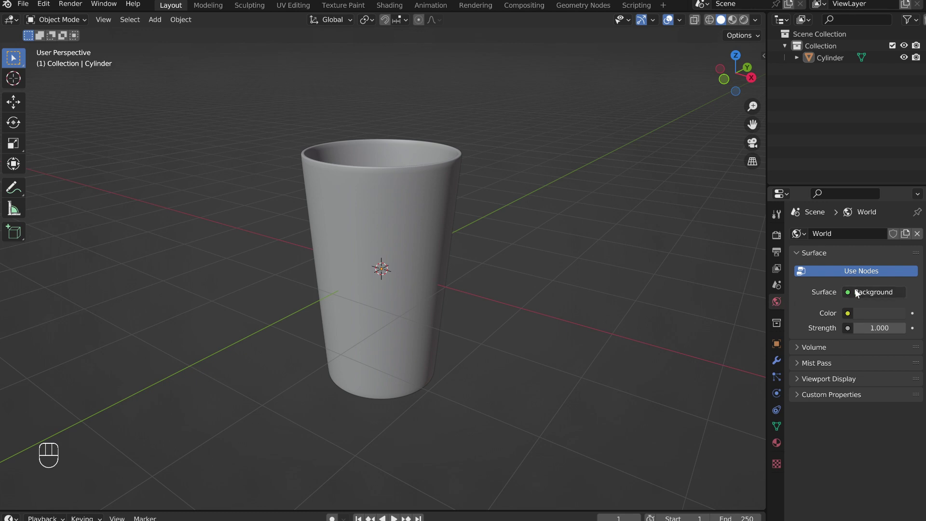
pyautogui.click(847, 313)
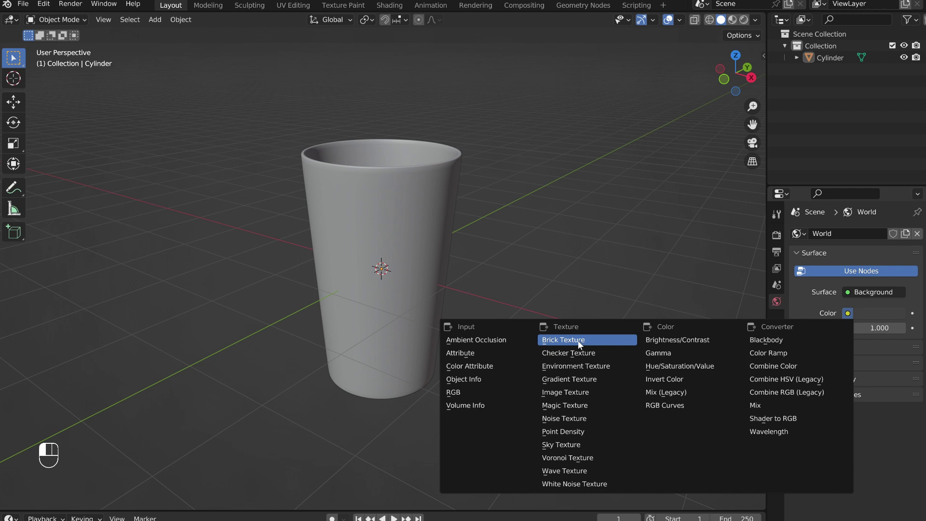
pyautogui.click(585, 368)
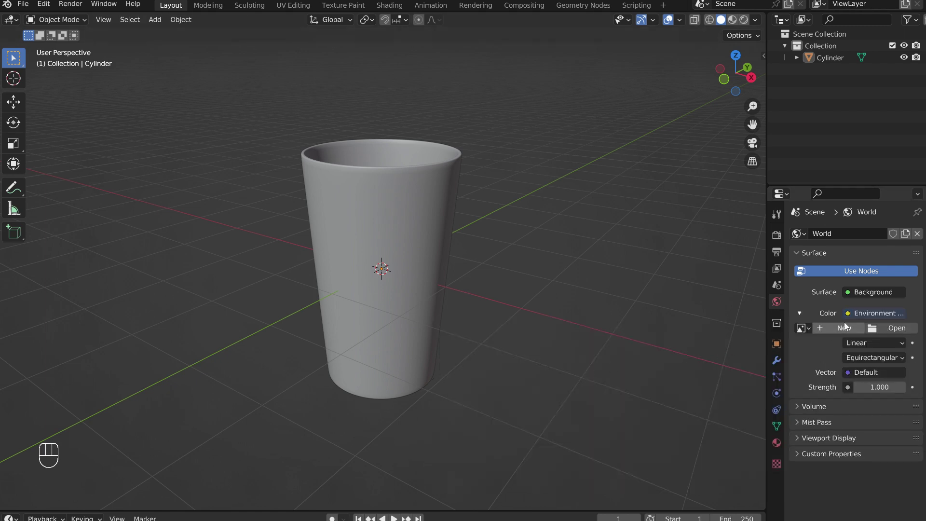
pyautogui.click(885, 326)
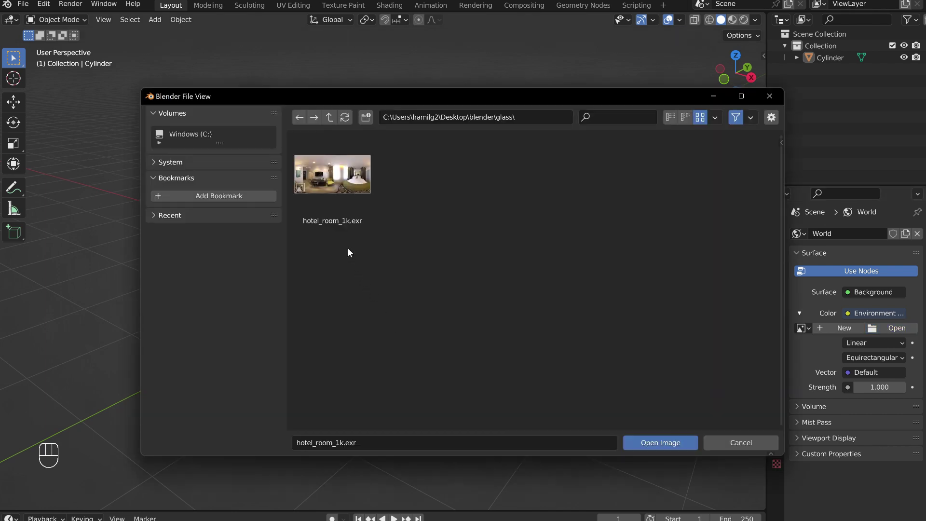
pyautogui.click(340, 170)
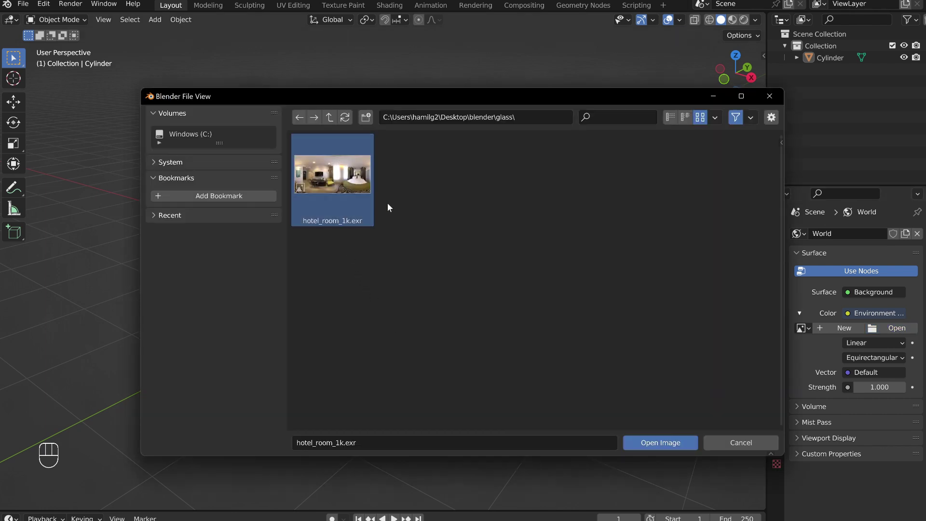
pyautogui.click(635, 443)
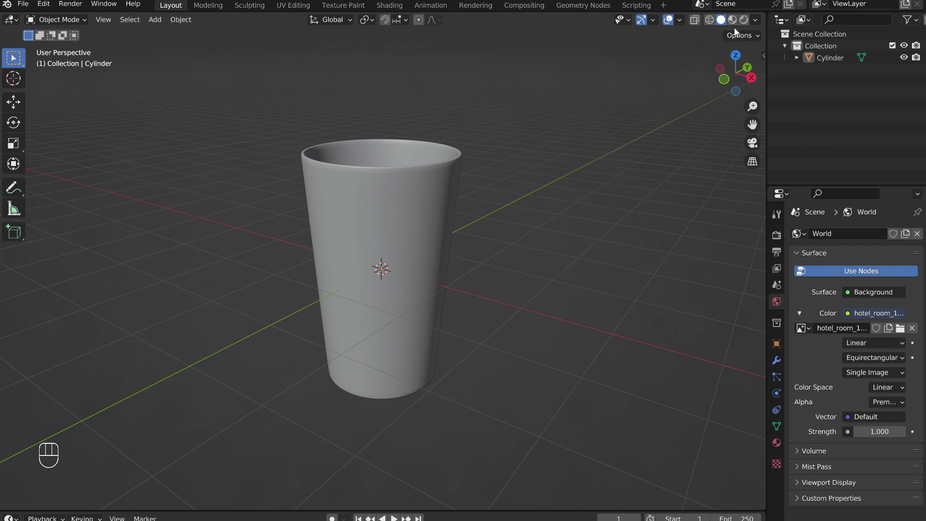
# - Preview the scene in Rendered shading, look around the hotel-room HDRI, and select the cup
pyautogui.click(744, 20)
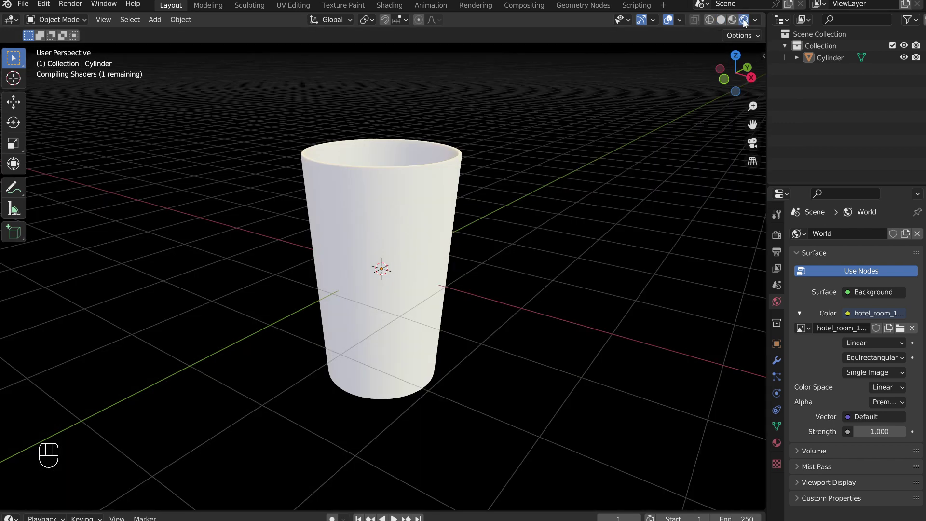
pyautogui.scroll(-2, 522, 216)
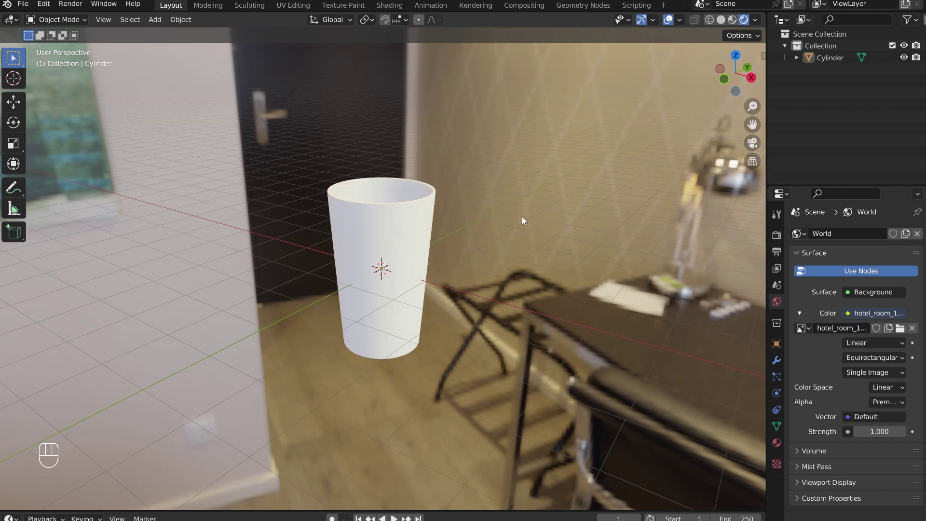
pyautogui.moveTo(522, 216); pyautogui.dragTo(418, 277, button='middle')
pyautogui.scroll(-3, 460, 276)
pyautogui.scroll(4, 418, 277)
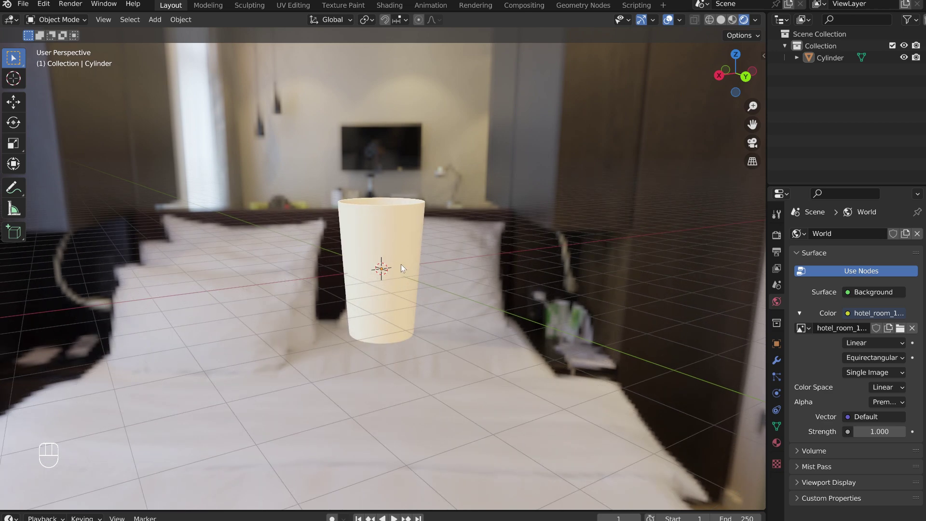
pyautogui.click(390, 240)
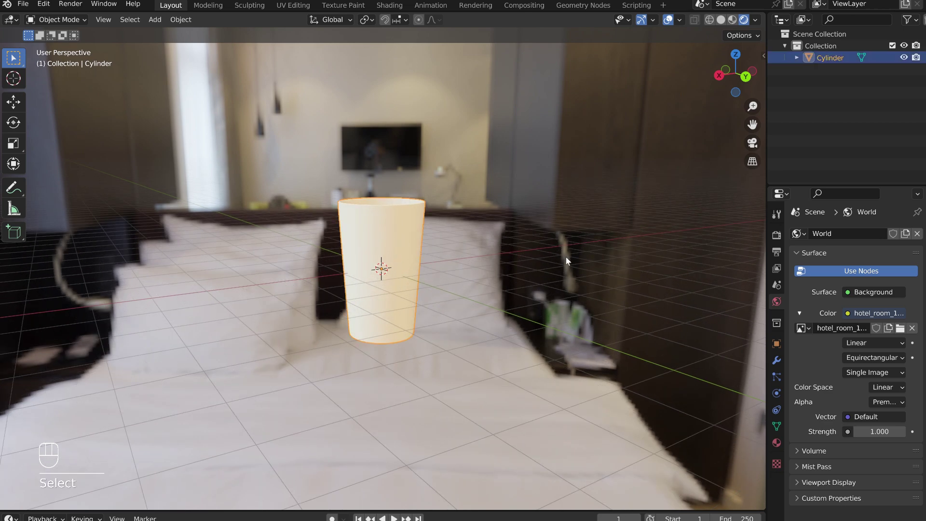
# - Create a new Glass BSDF material with roughness 0 for the cup and inspect its reflections
pyautogui.click(776, 444)
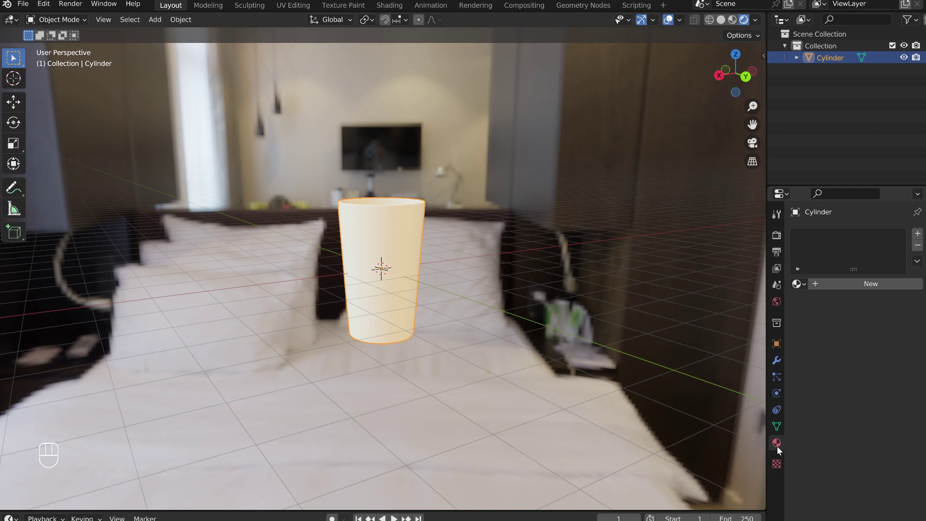
pyautogui.click(828, 283)
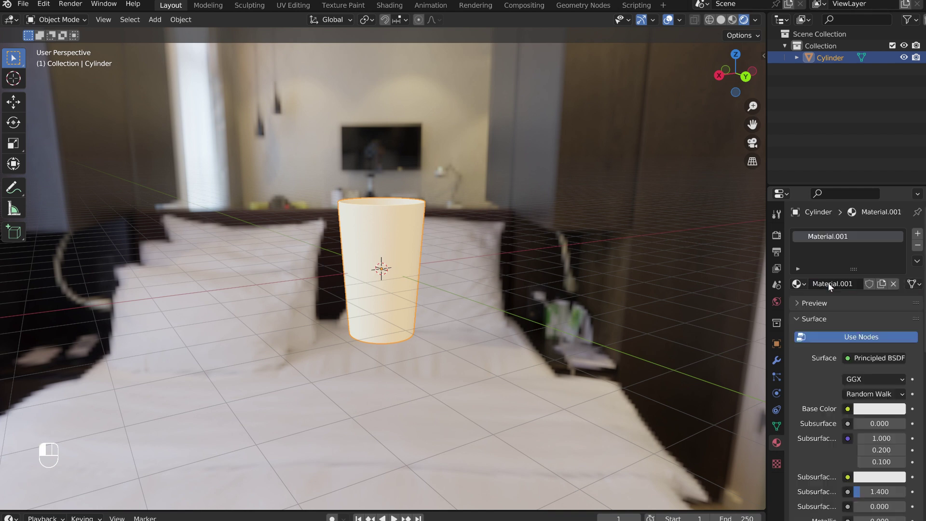
pyautogui.click(855, 358)
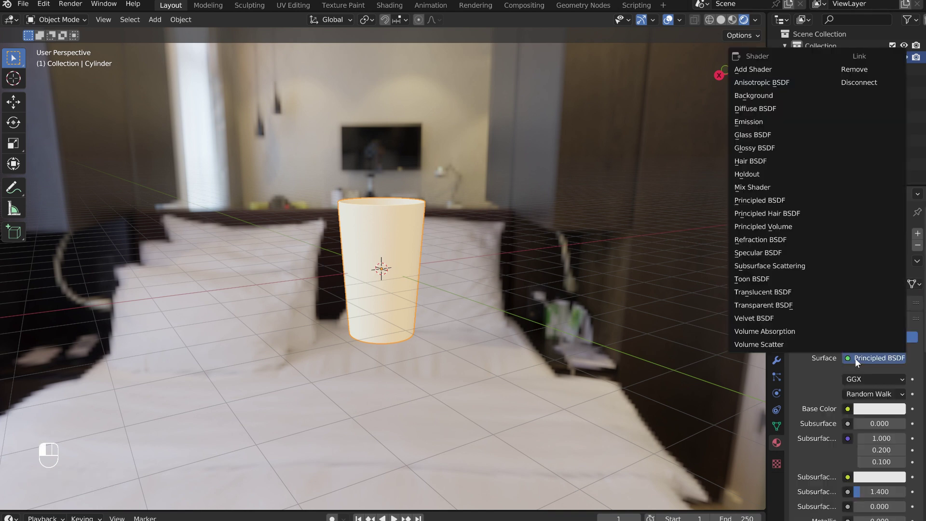
pyautogui.click(774, 138)
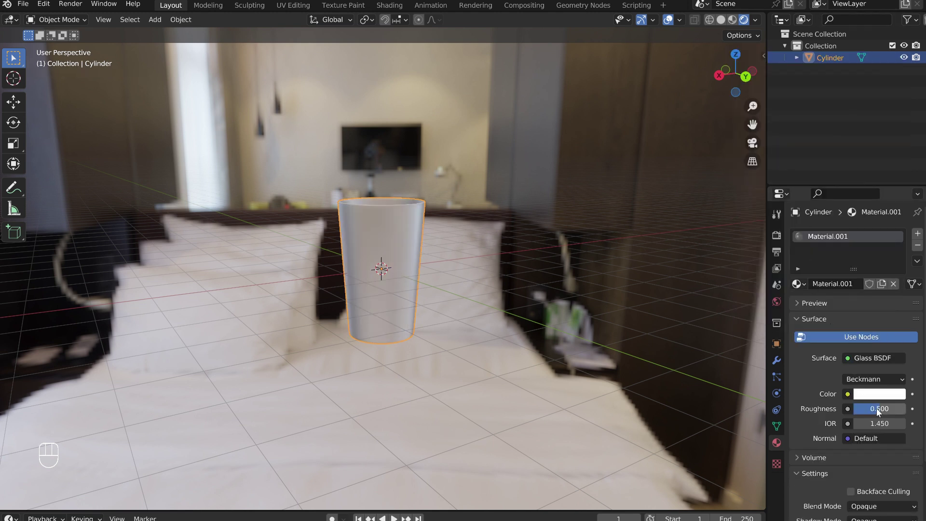
pyautogui.moveTo(877, 408); pyautogui.dragTo(849, 408)
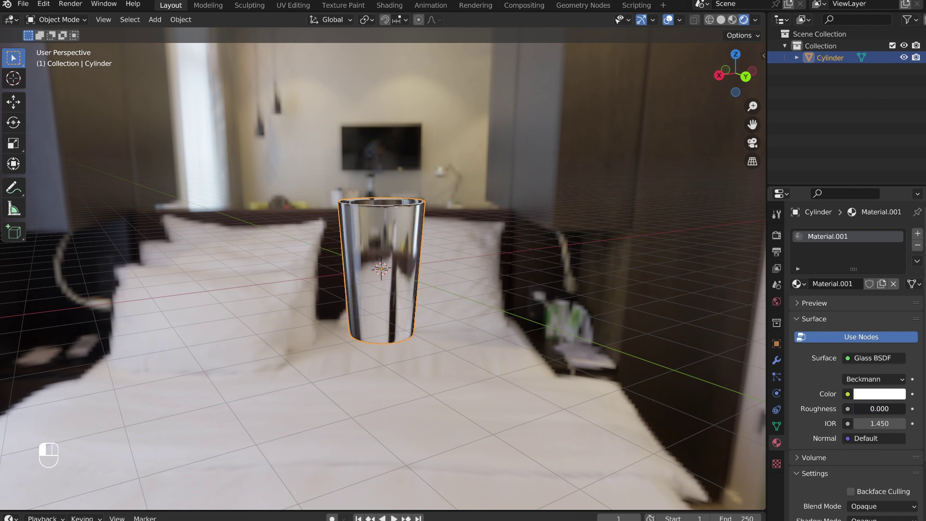
pyautogui.moveTo(277, 276); pyautogui.dragTo(487, 222, button='middle')
pyautogui.scroll(5, 367, 291)
pyautogui.scroll(-5, 387, 228)
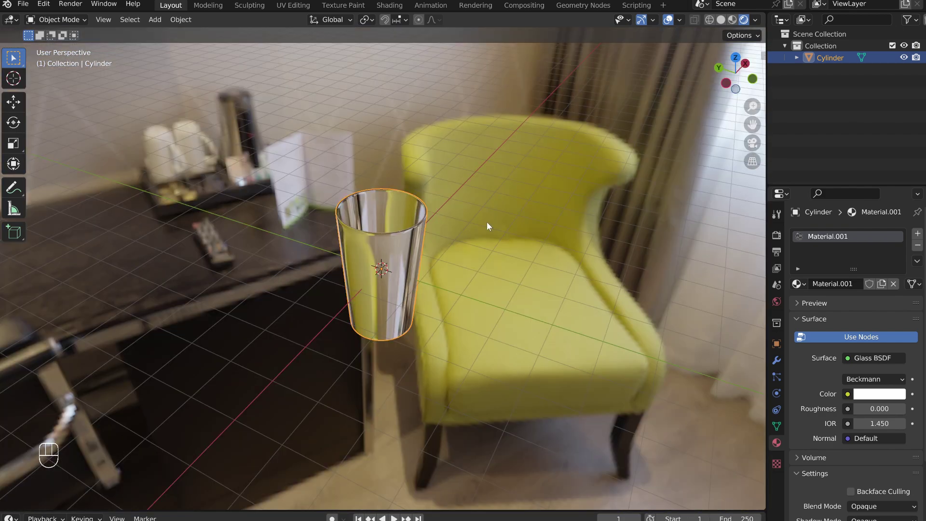
# - Change the render engine from Eevee to Cycles and view the now-transparent glass
pyautogui.click(777, 238)
pyautogui.click(875, 234)
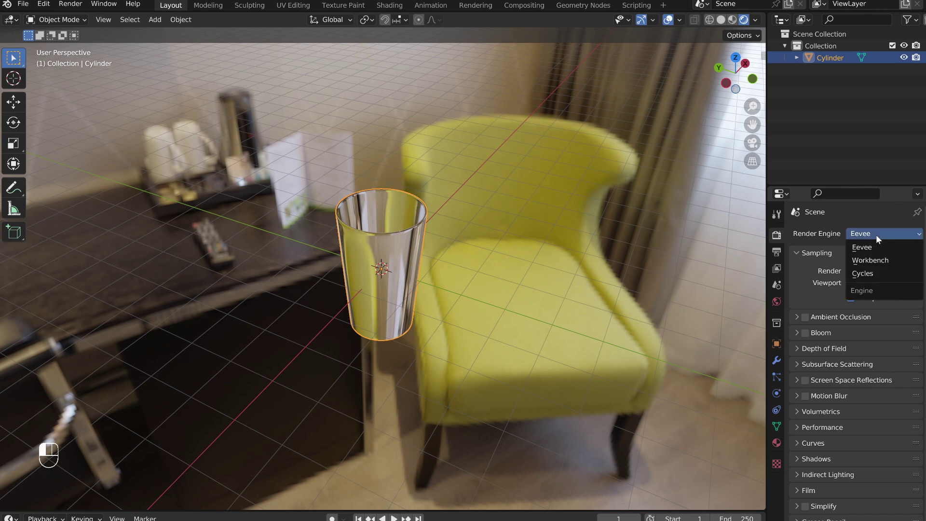
pyautogui.click(868, 274)
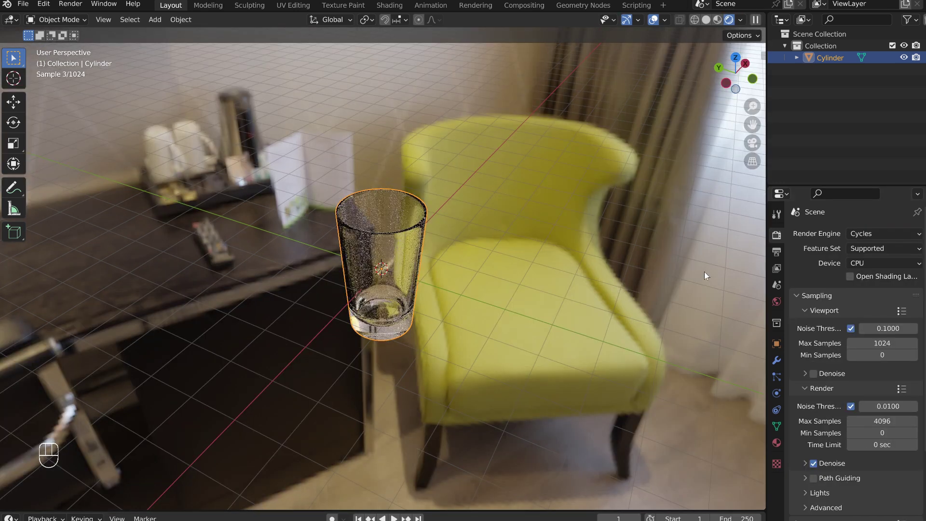
pyautogui.moveTo(442, 270); pyautogui.dragTo(450, 230, button='middle')
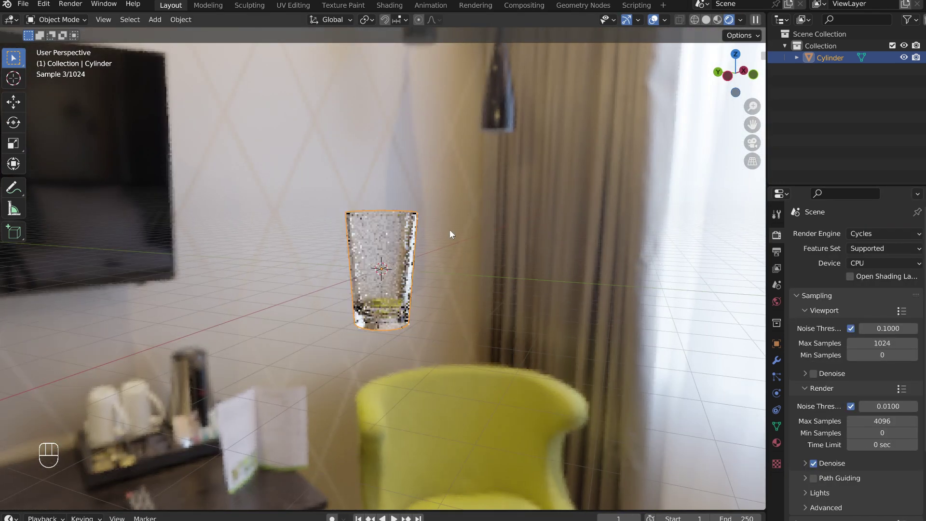
pyautogui.scroll(1, 449, 230)
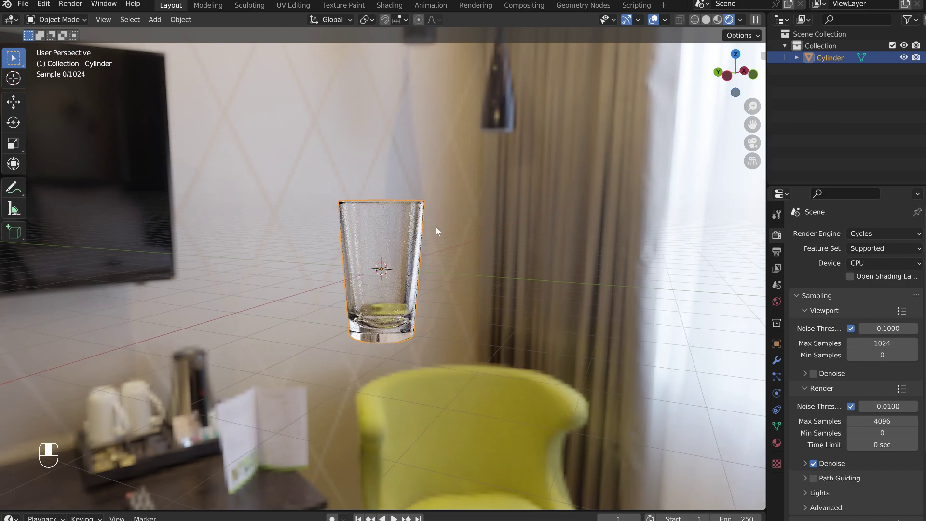